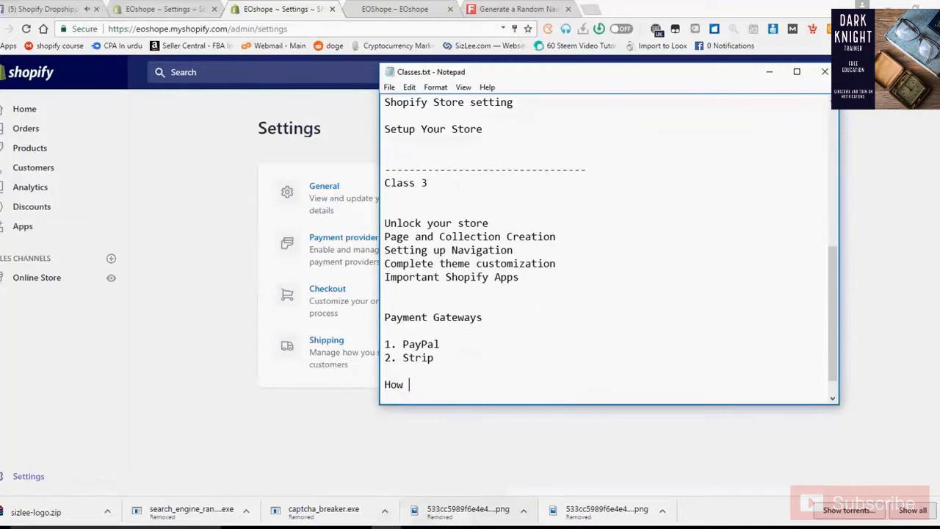
- Fix the last note line in Classes.txt so it reads 'How to create pages.'
{"action": "key", "text": "BackSpace"}
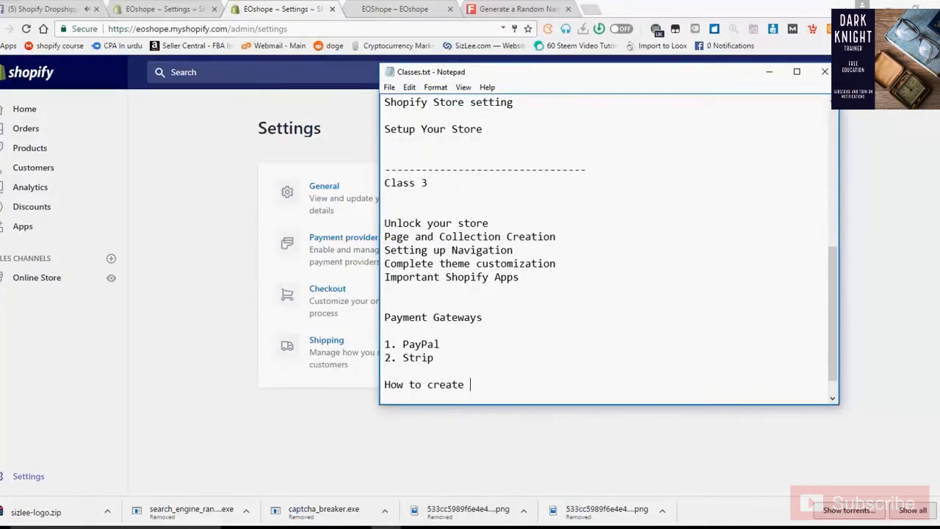
{"action": "type", "text": "pages."}
- Go to Online Store > Pages in Shopify and start a new page with Add page
{"action": "left_click", "coordinate": [186, 343]}
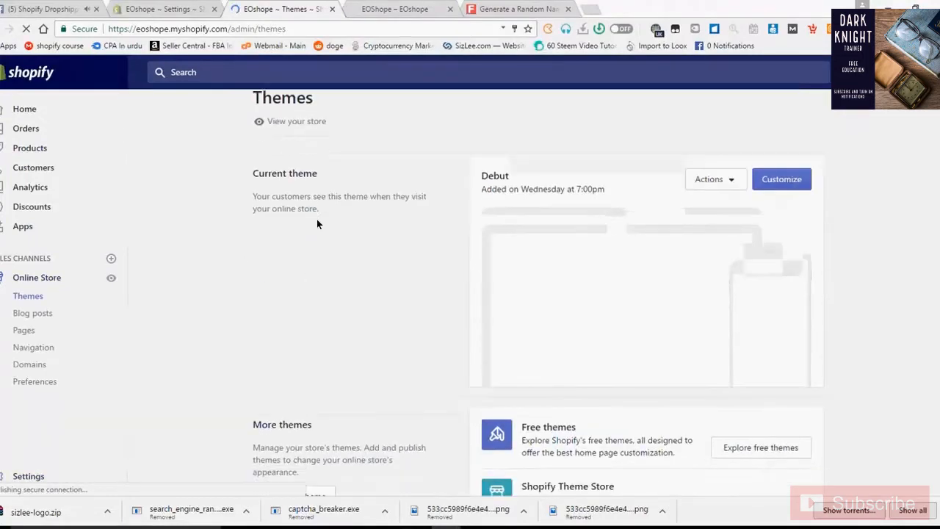
{"action": "scroll", "coordinate": [317, 219], "scroll_direction": "down", "scroll_amount": 3}
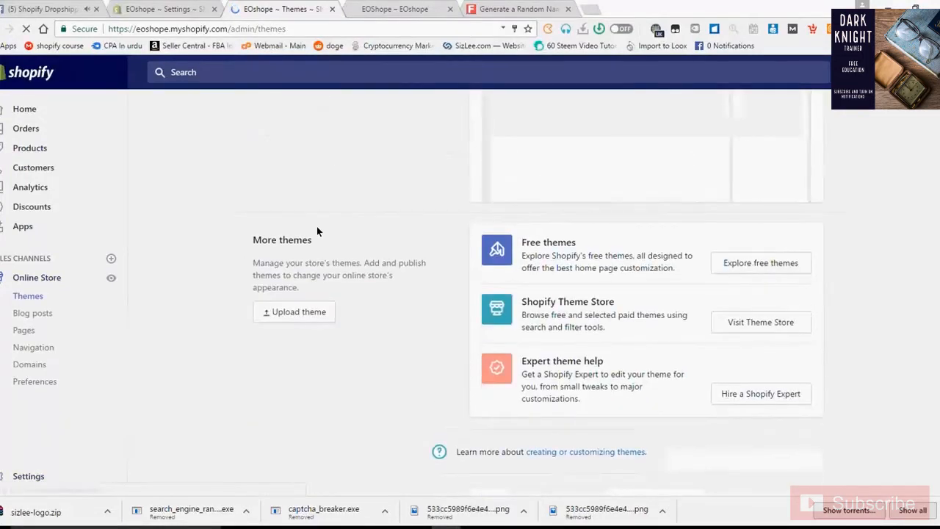
{"action": "scroll", "coordinate": [316, 230], "scroll_direction": "up", "scroll_amount": 3}
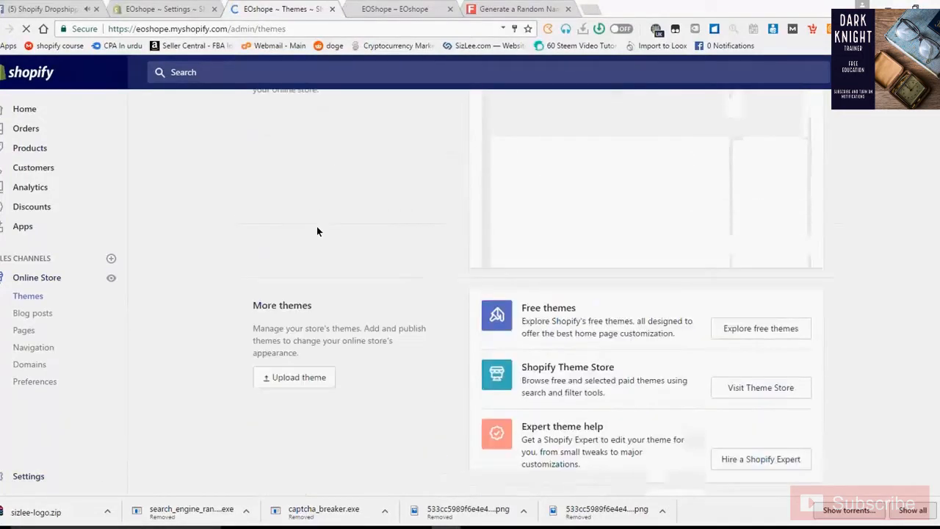
{"action": "left_click", "coordinate": [24, 332]}
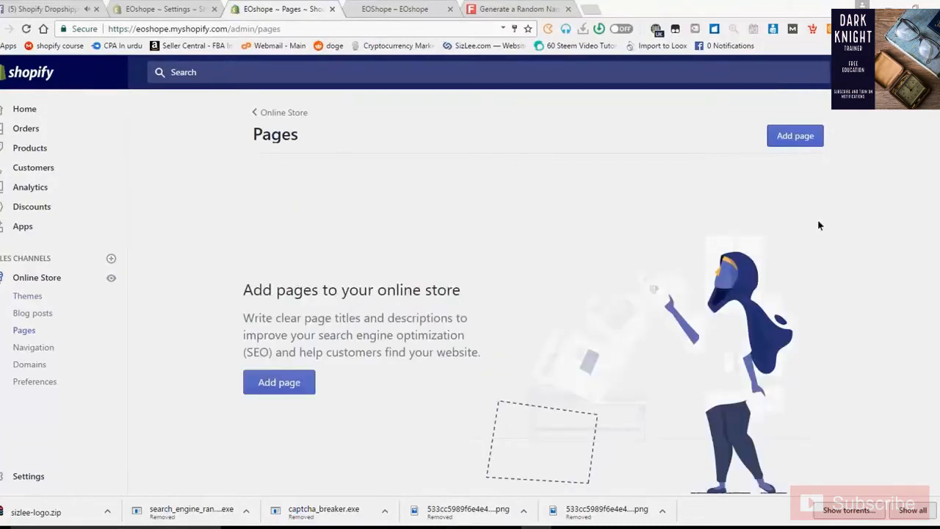
{"action": "left_click", "coordinate": [797, 141]}
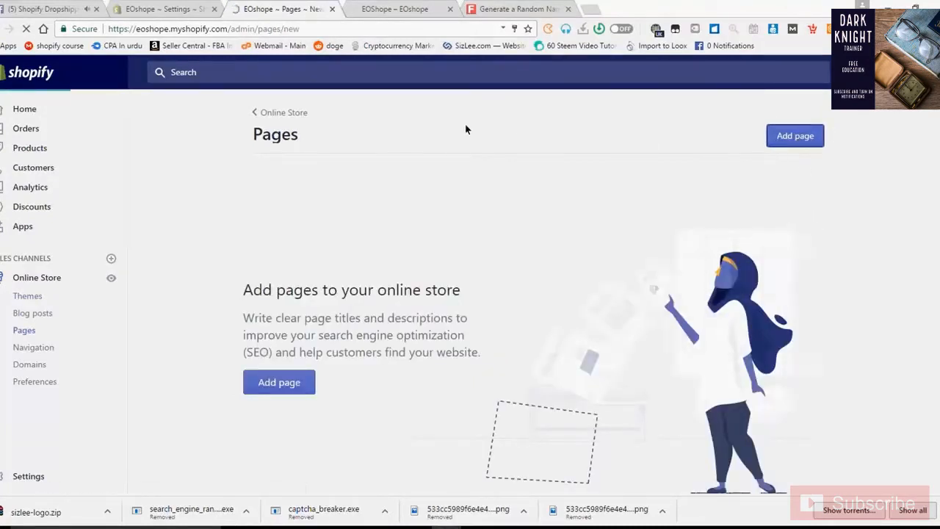
{"action": "right_click", "coordinate": [27, 476]}
- Open Settings in a new tab, then list the pages in Notepad: refund policy, privacy policy, terms and condition, about us, contact us, Shipping info, FAQ
{"action": "left_click", "coordinate": [81, 368]}
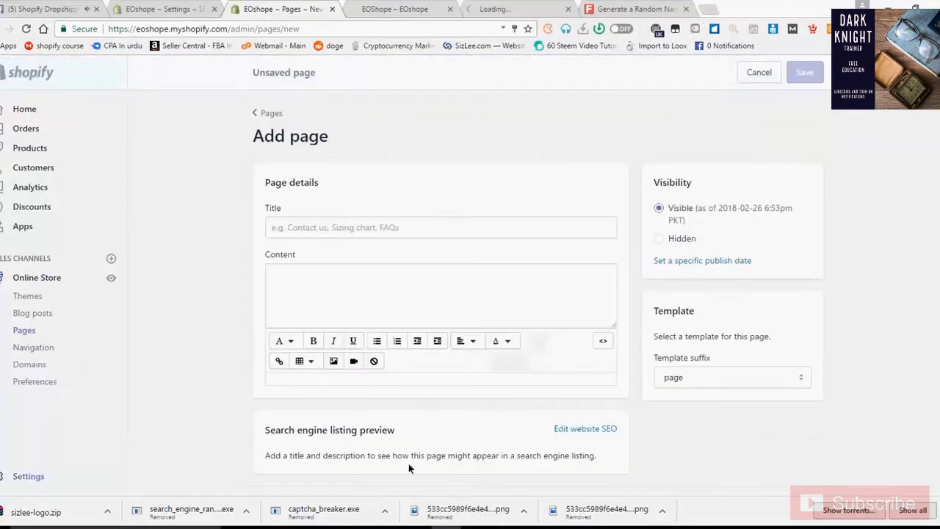
{"action": "key", "text": "alt+Tab"}
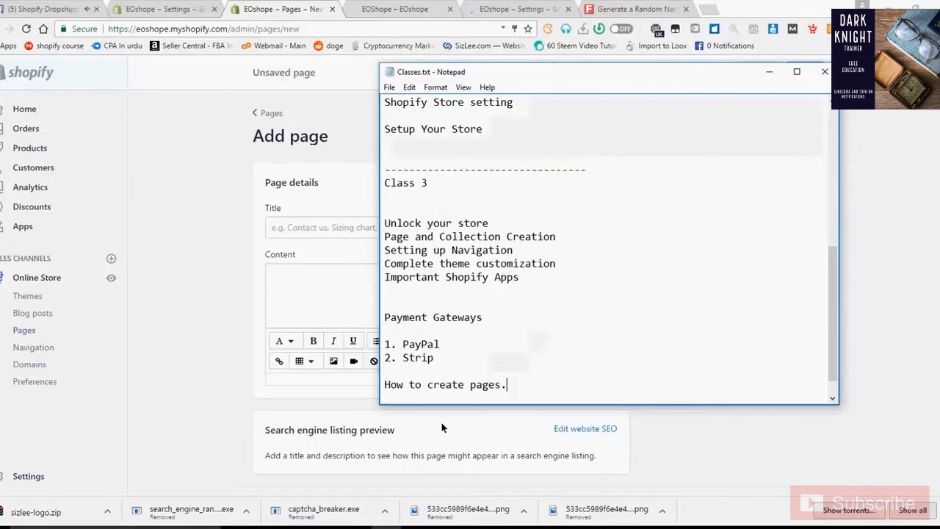
{"action": "key", "text": "Return"}
{"action": "key", "text": "Return"}
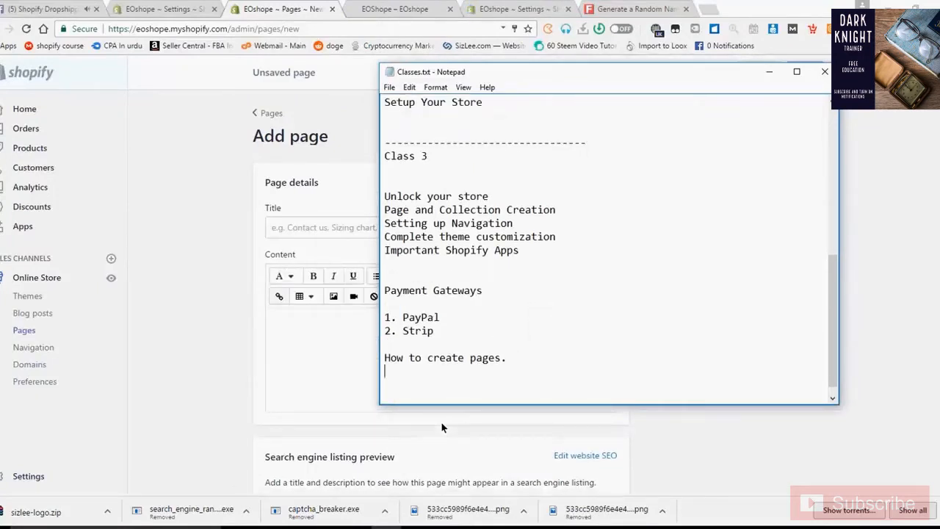
{"action": "type", "text": "refund policy, privi"}
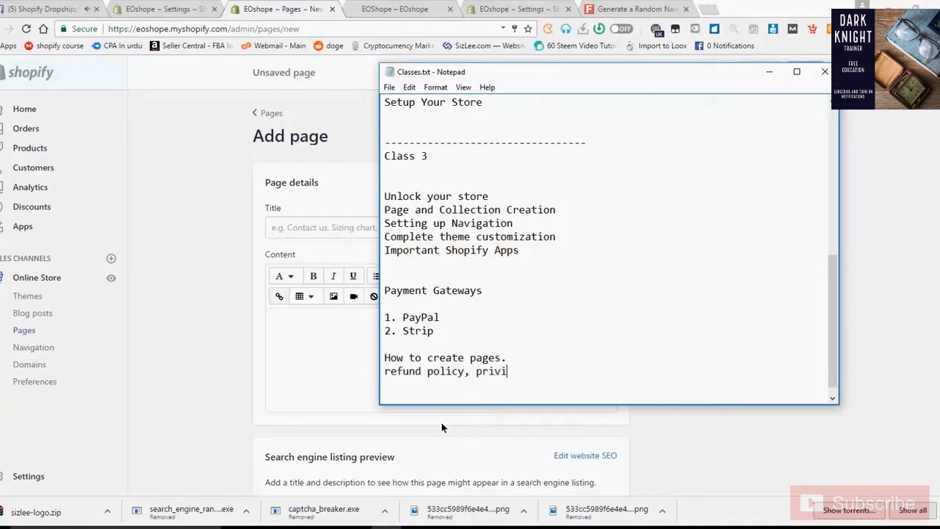
{"action": "key", "text": "BackSpace"}
{"action": "type", "text": "acy policy, ters"}
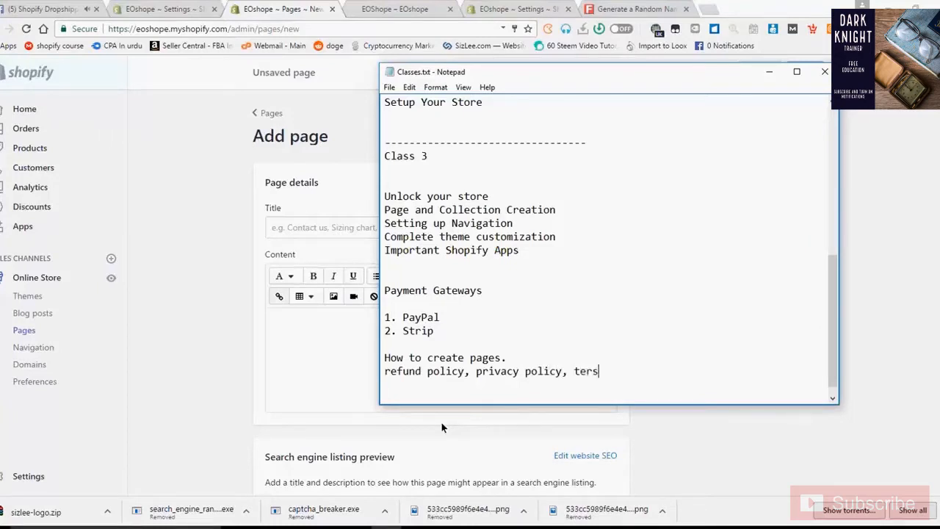
{"action": "key", "text": "BackSpace"}
{"action": "type", "text": "ms and condition"}
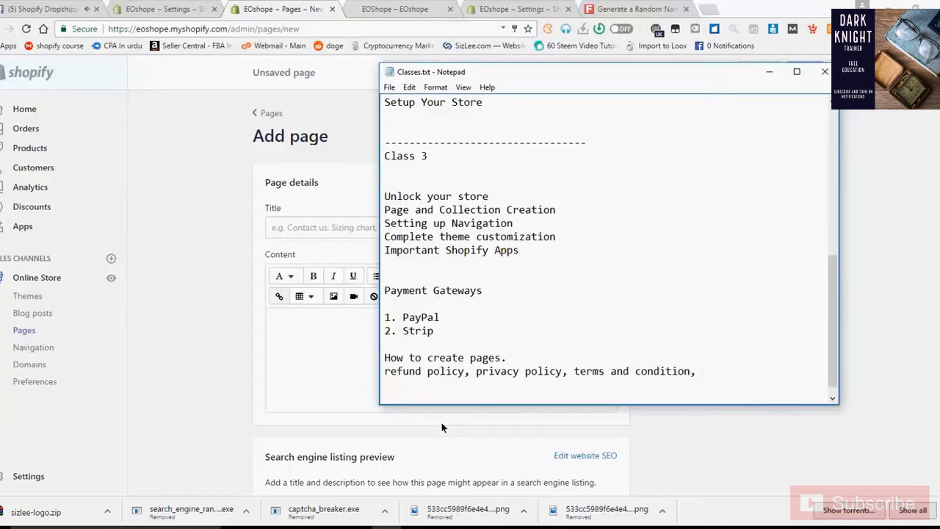
{"action": "type", "text": ", about us, contact us, "}
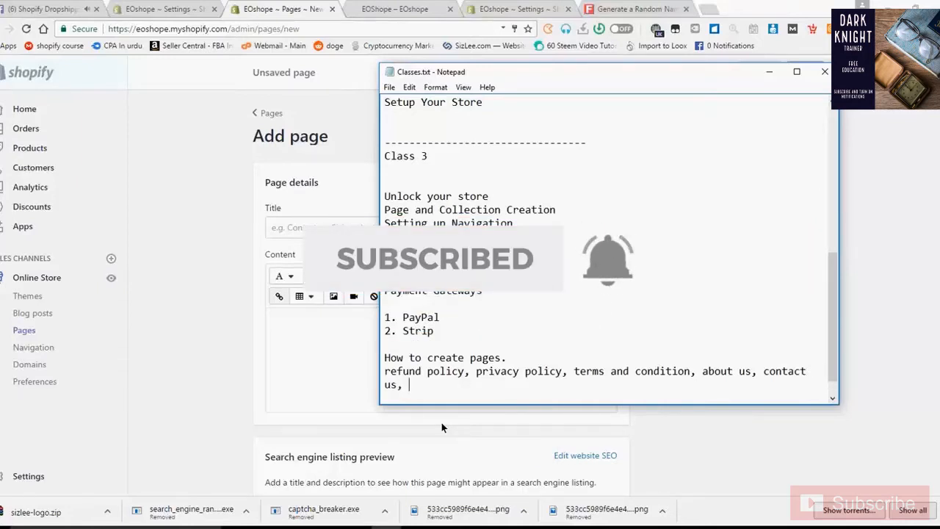
{"action": "type", "text": "Shipping info, "}
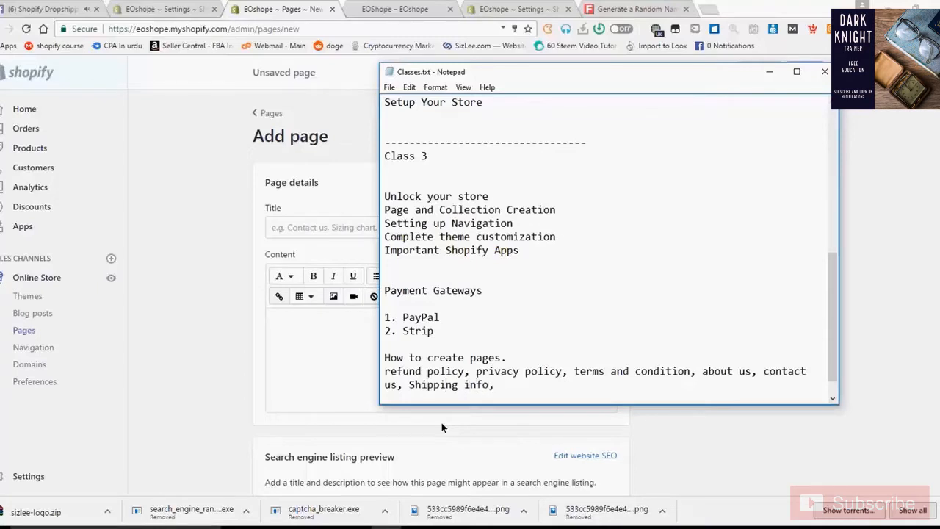
{"action": "type", "text": "FAQs"}
{"action": "key", "text": "BackSpace"}
{"action": "key", "text": "BackSpace"}
{"action": "type", "text": "Q,"}
{"action": "key", "text": "Return"}
- Highlight 'Shipping info' and 'FAQ' in the list, then return to Shopify's page Title
{"action": "left_click_drag", "start_coordinate": [538, 394], "coordinate": [387, 351]}
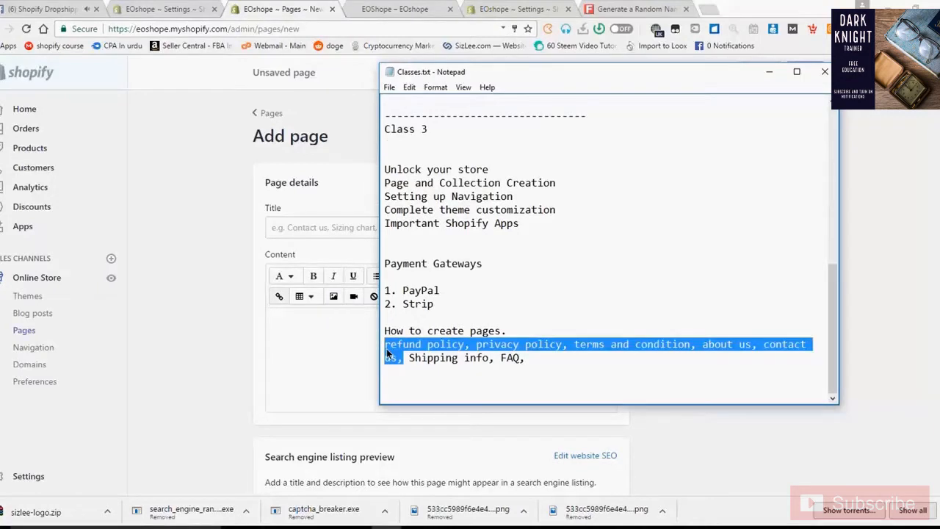
{"action": "left_click", "coordinate": [524, 361]}
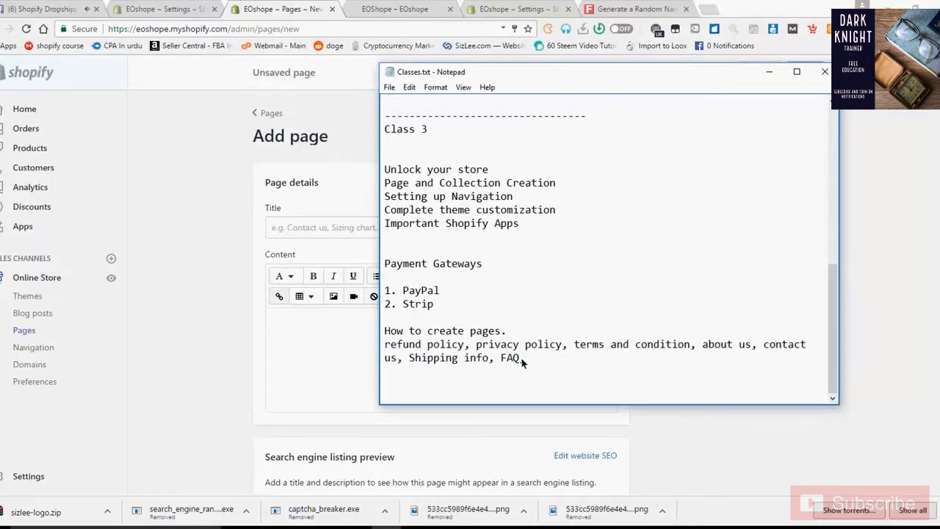
{"action": "left_click_drag", "start_coordinate": [521, 357], "coordinate": [423, 359]}
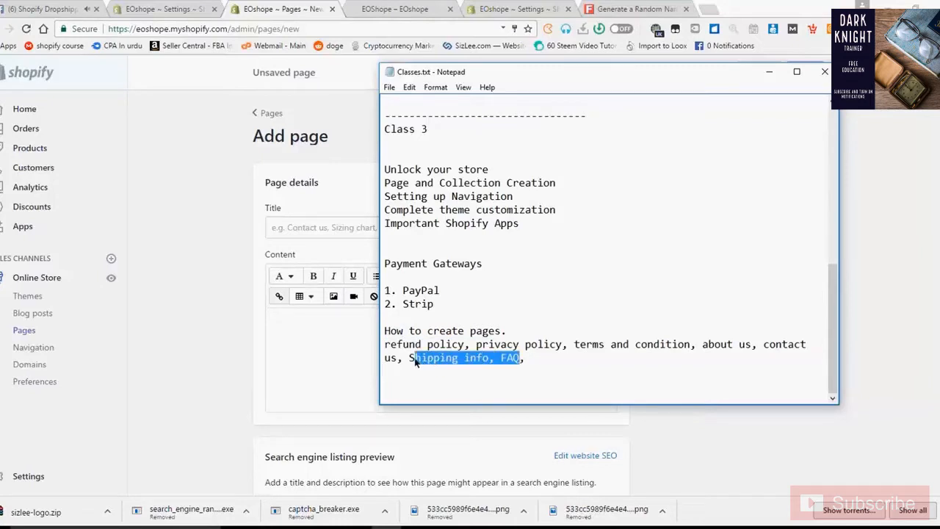
{"action": "left_click", "coordinate": [335, 233]}
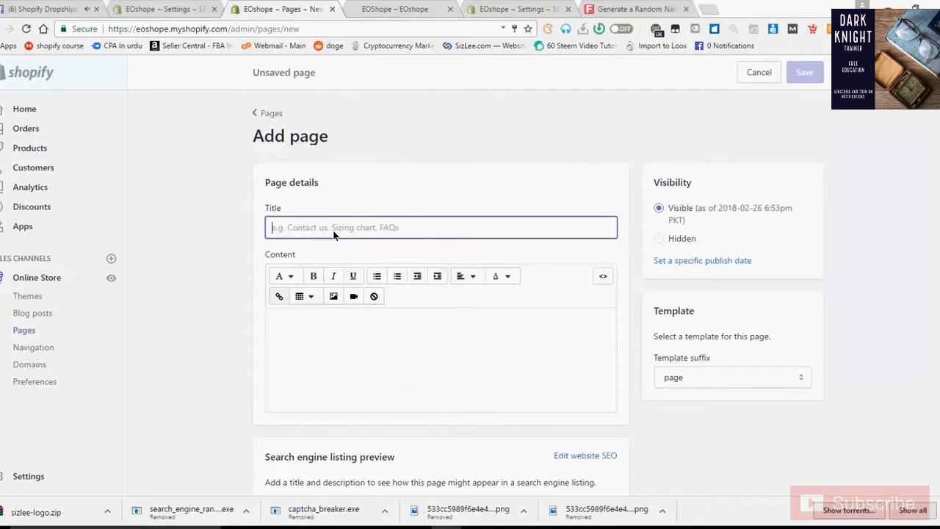
- Title the new page 'Privacy Policy', close the storefront tab and switch to Settings
{"action": "type", "text": "Pri"}
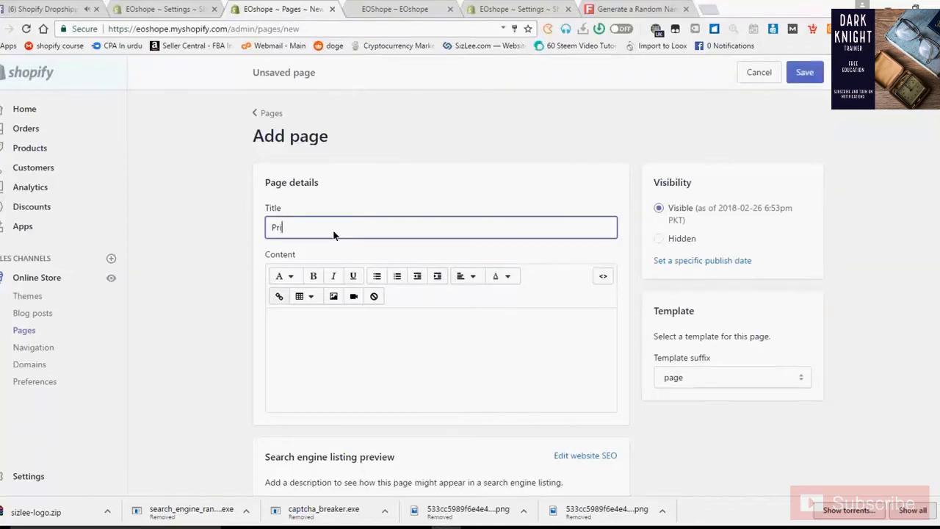
{"action": "type", "text": "vacy Policy"}
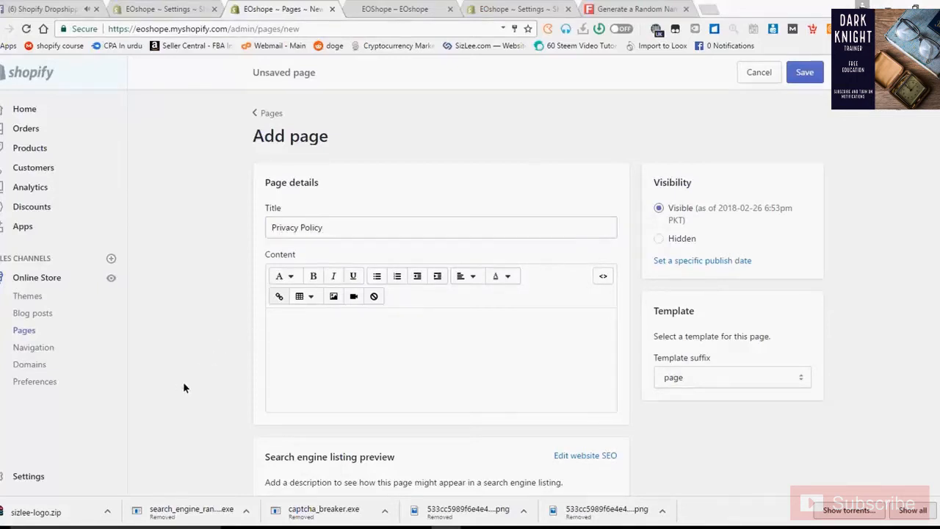
{"action": "left_click", "coordinate": [371, 352]}
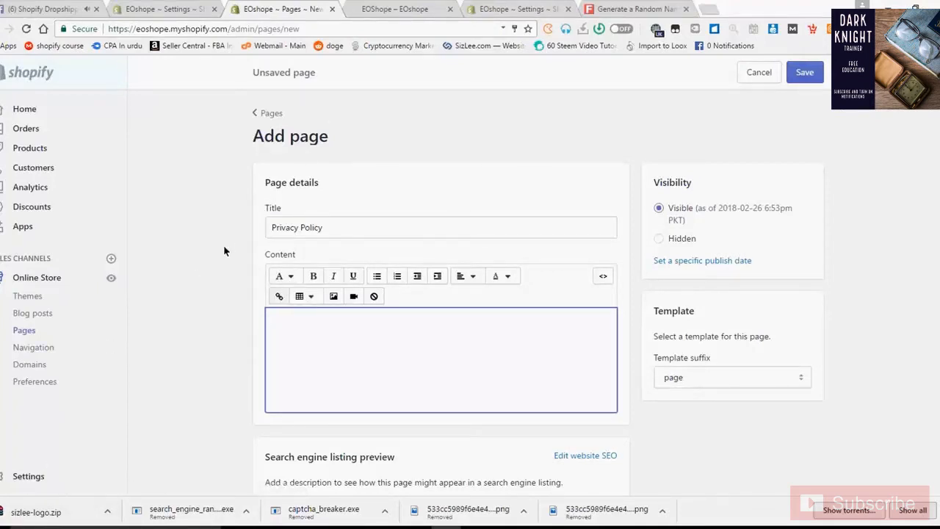
{"action": "left_click", "coordinate": [394, 8]}
{"action": "left_click", "coordinate": [280, 9]}
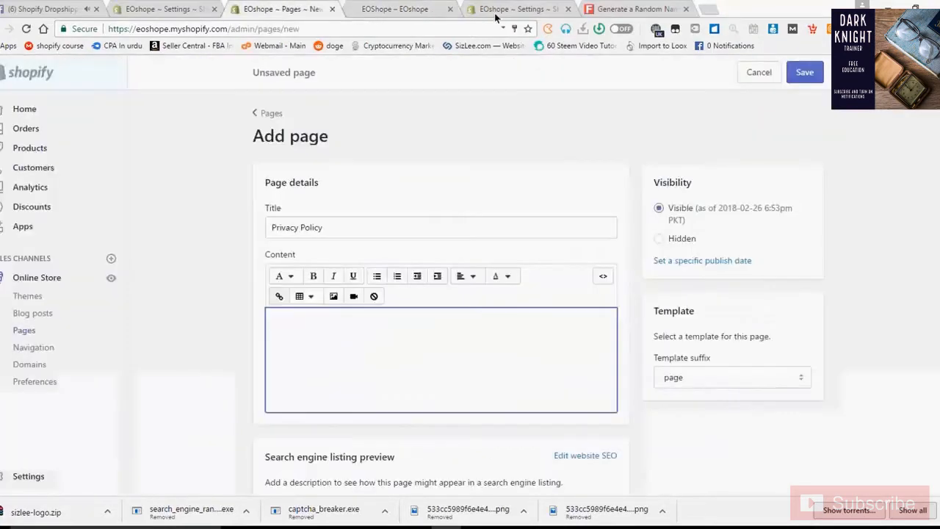
{"action": "left_click", "coordinate": [450, 8]}
{"action": "left_click", "coordinate": [372, 9]}
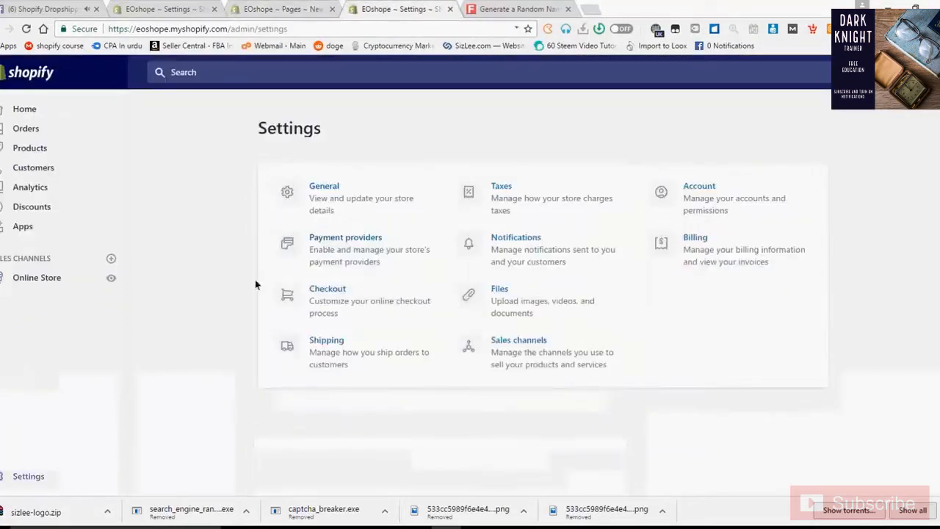
- Open the checkout settings and find the refund, privacy and TOS statements section
{"action": "left_click", "coordinate": [523, 346]}
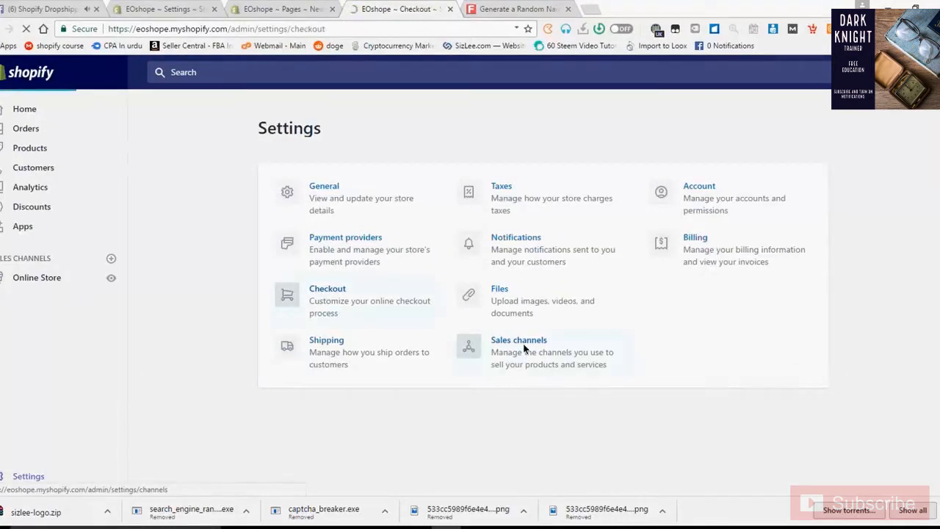
{"action": "scroll", "coordinate": [456, 371], "scroll_direction": "down", "scroll_amount": 4}
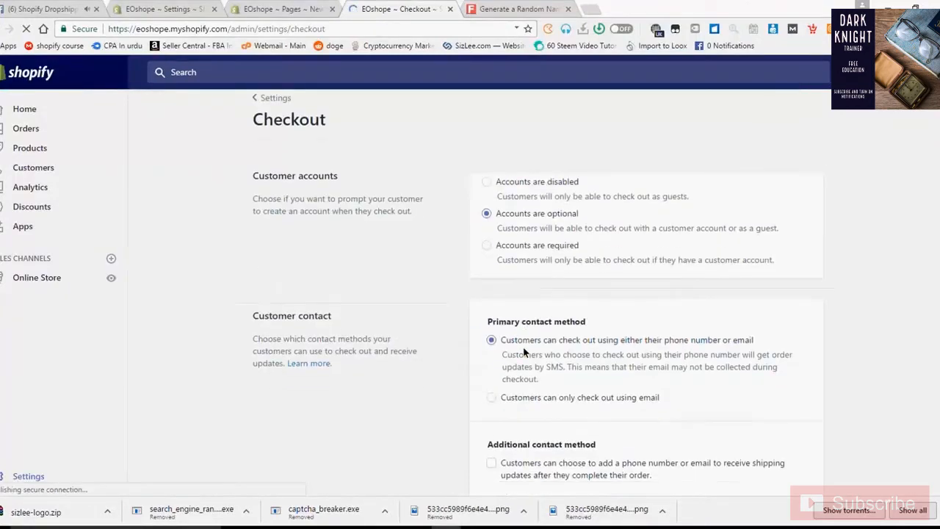
{"action": "scroll", "coordinate": [415, 377], "scroll_direction": "down", "scroll_amount": 10}
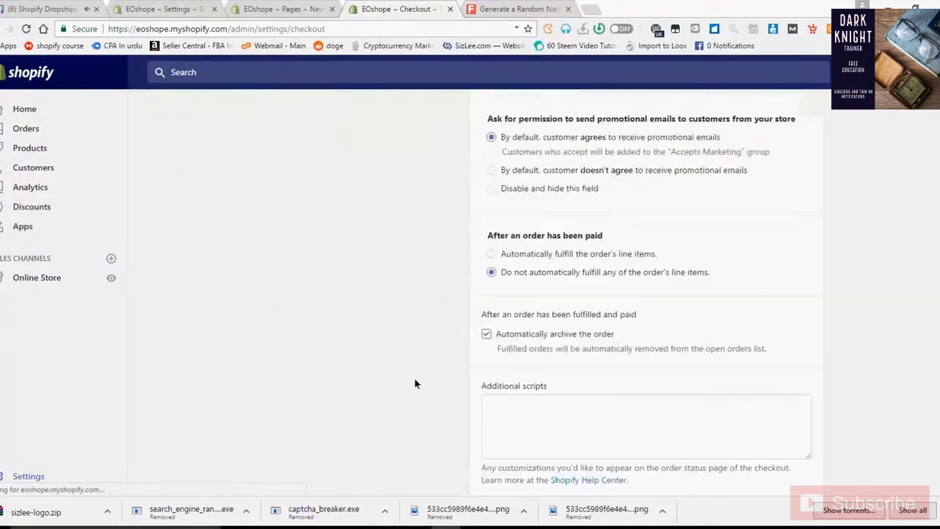
{"action": "scroll", "coordinate": [415, 379], "scroll_direction": "up", "scroll_amount": 1}
{"action": "left_click_drag", "start_coordinate": [482, 301], "coordinate": [522, 301]}
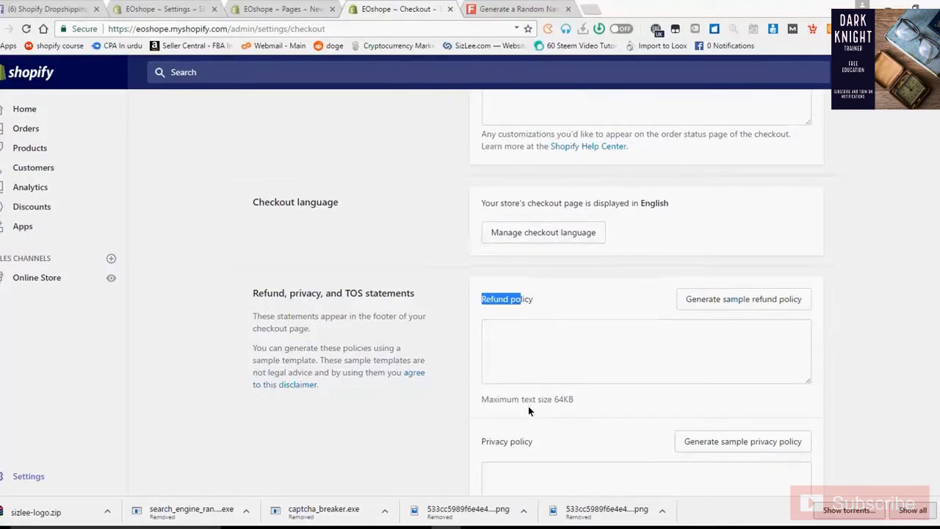
{"action": "scroll", "coordinate": [528, 406], "scroll_direction": "down", "scroll_amount": 1}
{"action": "left_click", "coordinate": [555, 401]}
{"action": "scroll", "coordinate": [556, 408], "scroll_direction": "down", "scroll_amount": 2}
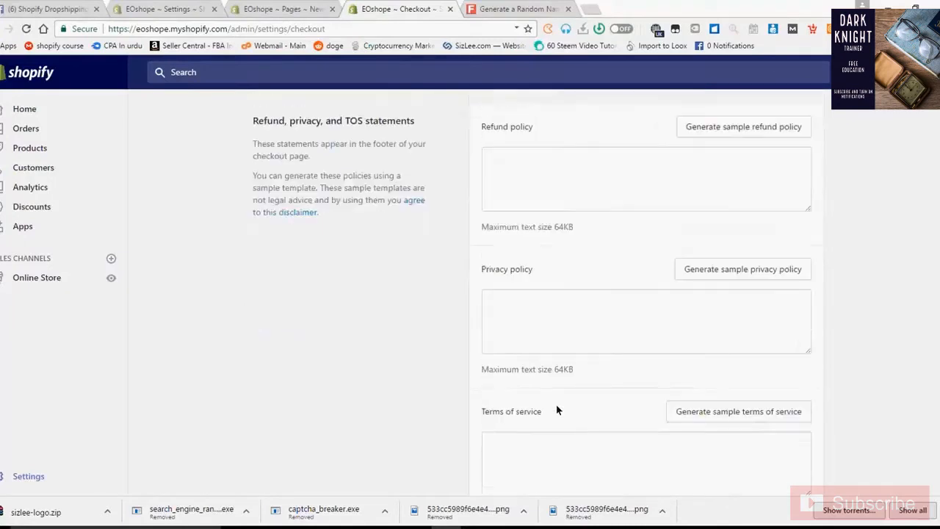
{"action": "scroll", "coordinate": [553, 406], "scroll_direction": "down", "scroll_amount": 1}
{"action": "left_click_drag", "start_coordinate": [501, 342], "coordinate": [535, 377]}
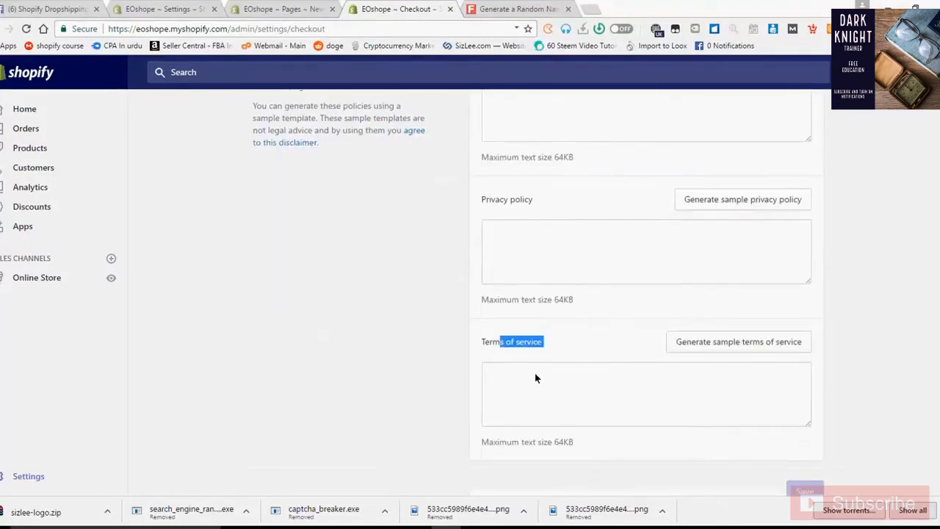
{"action": "scroll", "coordinate": [536, 377], "scroll_direction": "up", "scroll_amount": 4}
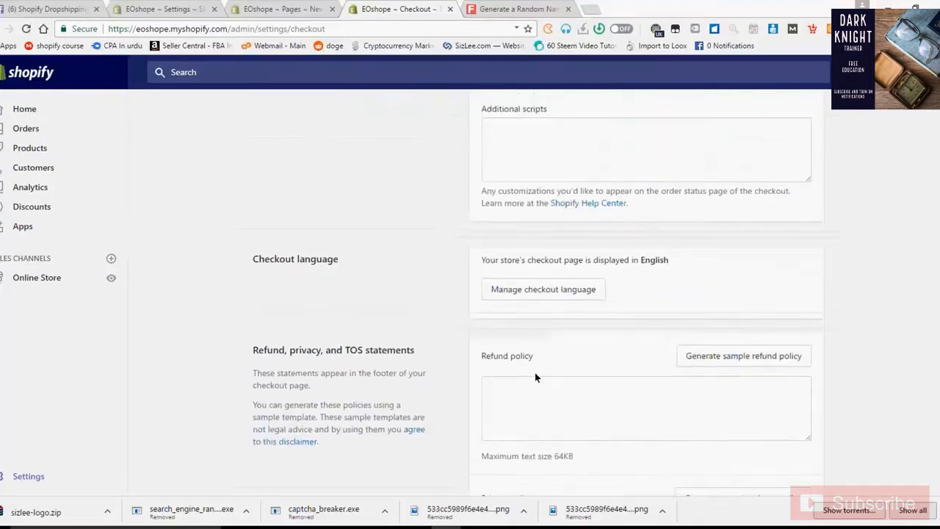
{"action": "scroll", "coordinate": [535, 376], "scroll_direction": "down", "scroll_amount": 1}
{"action": "scroll", "coordinate": [541, 367], "scroll_direction": "down", "scroll_amount": 1}
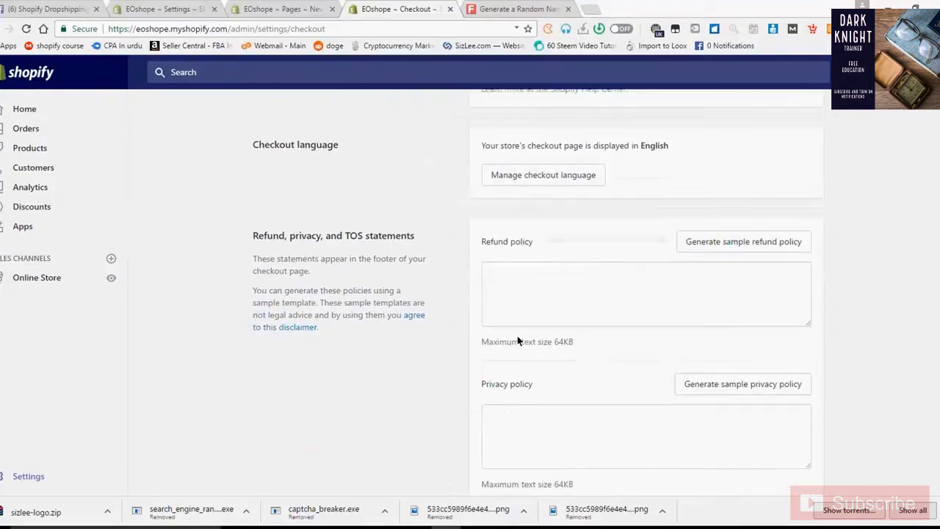
- Generate the sample privacy policy and select all of its text
{"action": "left_click", "coordinate": [716, 385]}
{"action": "scroll", "coordinate": [624, 378], "scroll_direction": "down", "scroll_amount": 2}
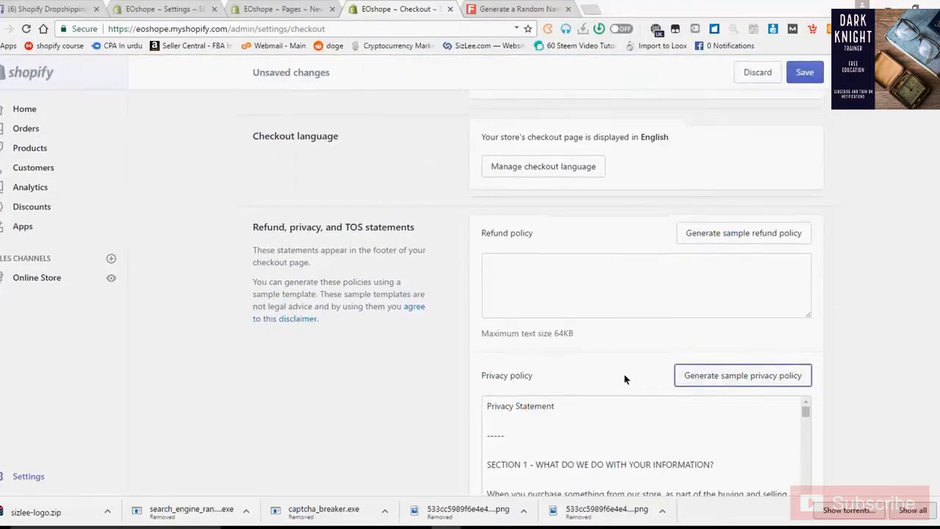
{"action": "scroll", "coordinate": [668, 378], "scroll_direction": "down", "scroll_amount": 2}
{"action": "scroll", "coordinate": [668, 378], "scroll_direction": "up", "scroll_amount": 2}
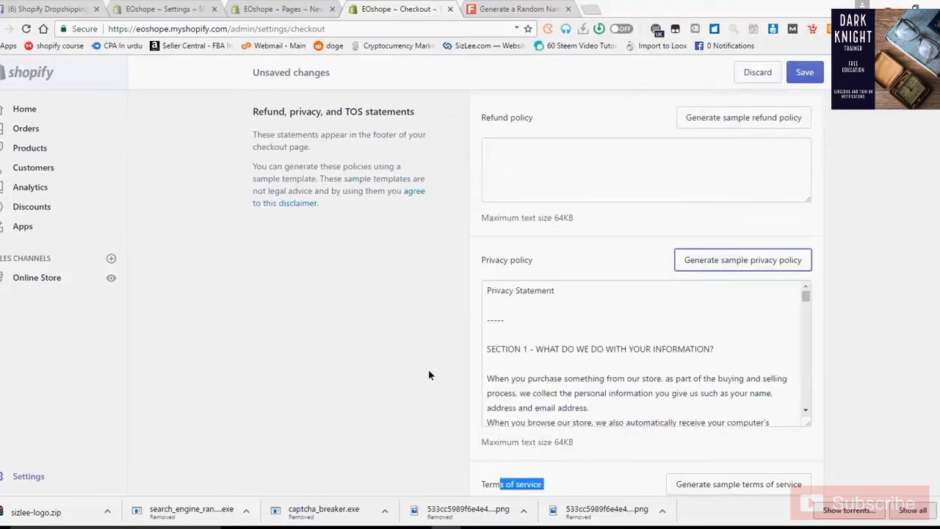
{"action": "scroll", "coordinate": [428, 369], "scroll_direction": "up", "scroll_amount": 2}
{"action": "scroll", "coordinate": [554, 419], "scroll_direction": "down", "scroll_amount": 2}
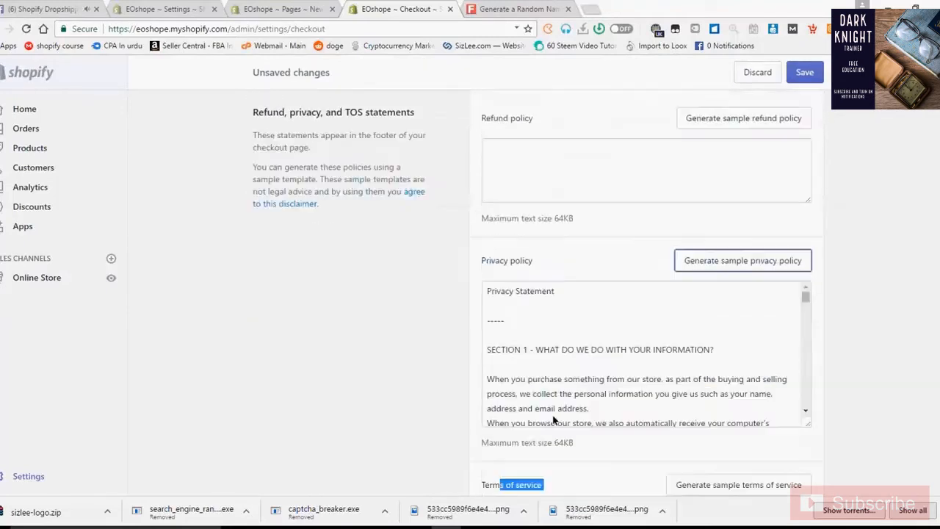
{"action": "left_click", "coordinate": [553, 420]}
{"action": "key", "text": "ctrl+a"}
- Paste the sample privacy statement into the Privacy Policy page content, then return to checkout settings
{"action": "left_click", "coordinate": [248, 9]}
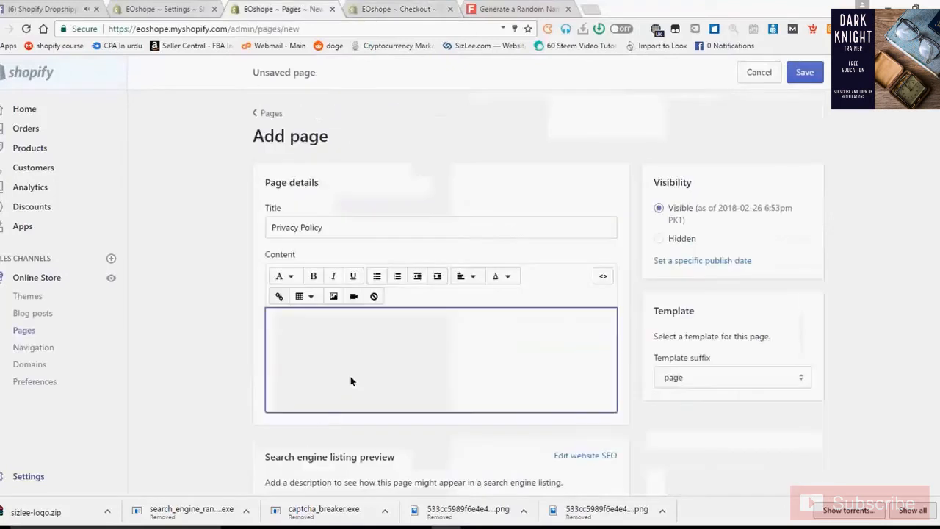
{"action": "key", "text": "ctrl+v"}
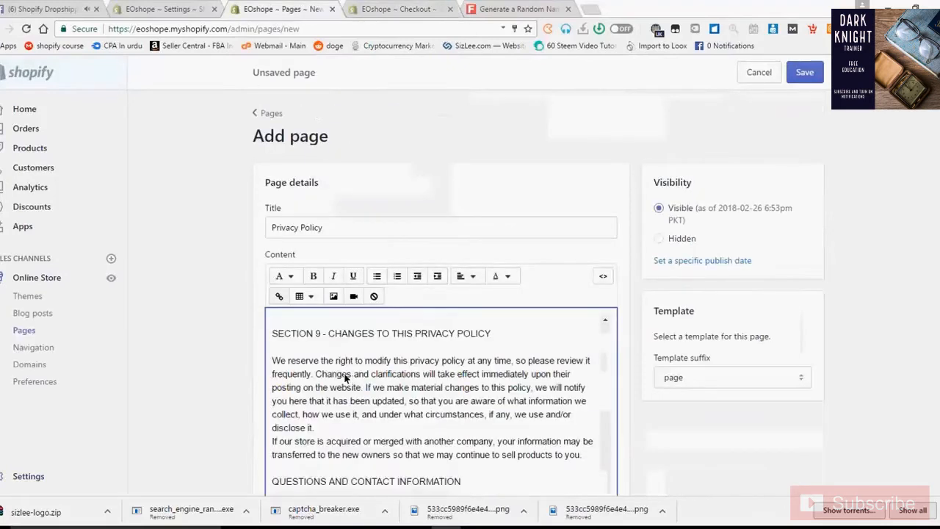
{"action": "scroll", "coordinate": [344, 378], "scroll_direction": "down", "scroll_amount": 1}
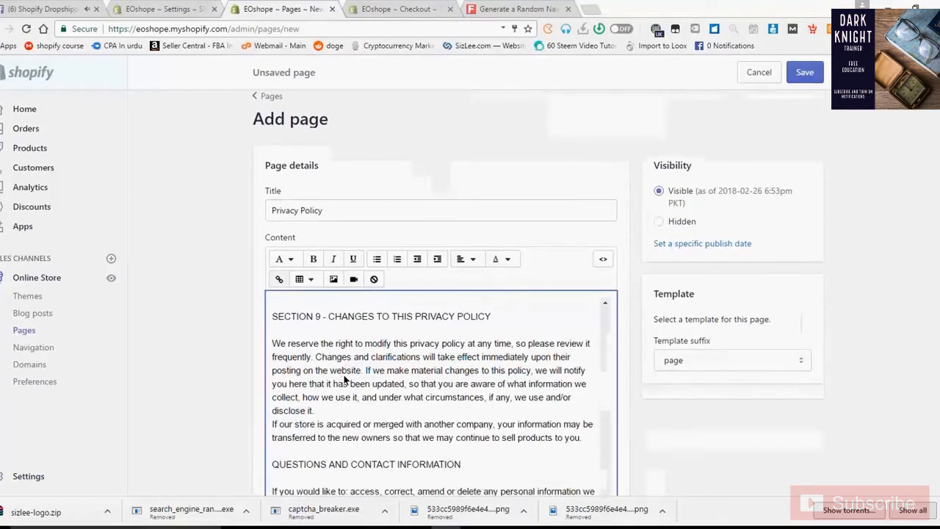
{"action": "scroll", "coordinate": [344, 378], "scroll_direction": "down", "scroll_amount": 5}
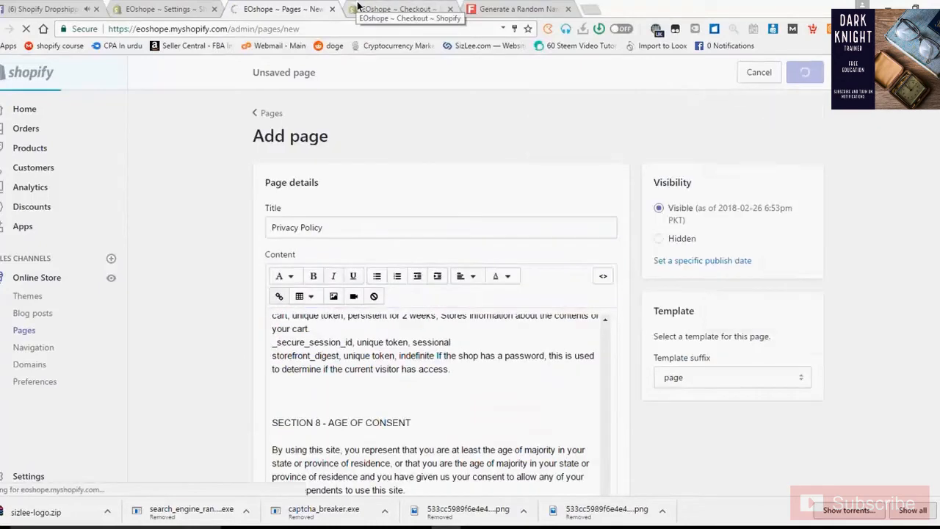
{"action": "left_click", "coordinate": [364, 6]}
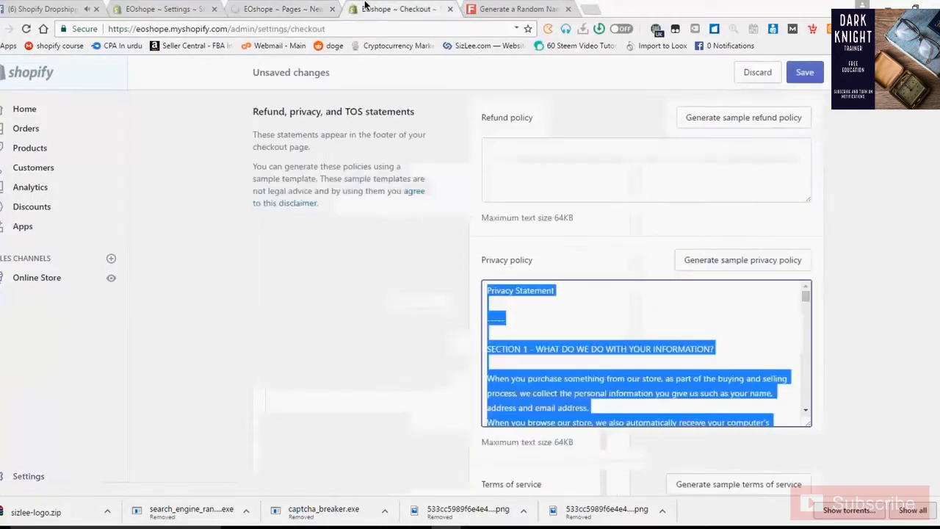
- Generate the sample refund policy in the checkout settings
{"action": "scroll", "coordinate": [384, 327], "scroll_direction": "up", "scroll_amount": 1}
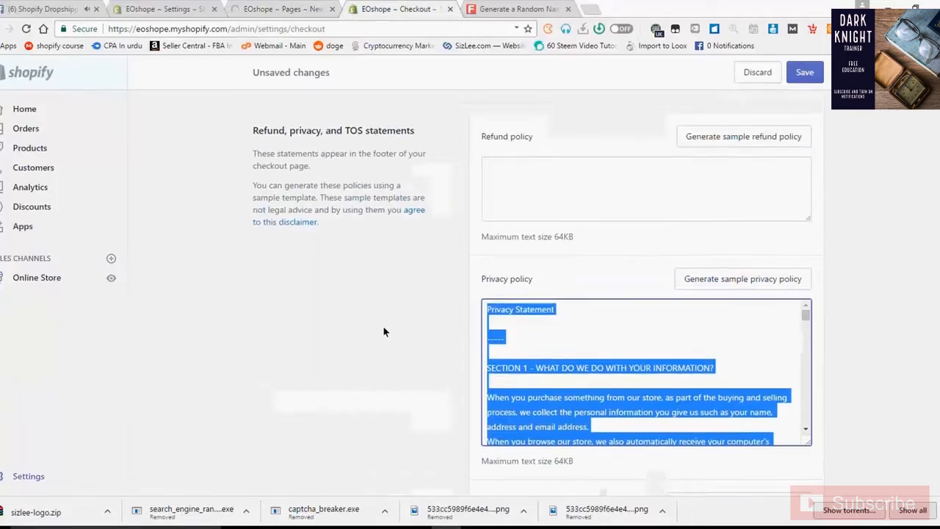
{"action": "scroll", "coordinate": [397, 315], "scroll_direction": "down", "scroll_amount": 1}
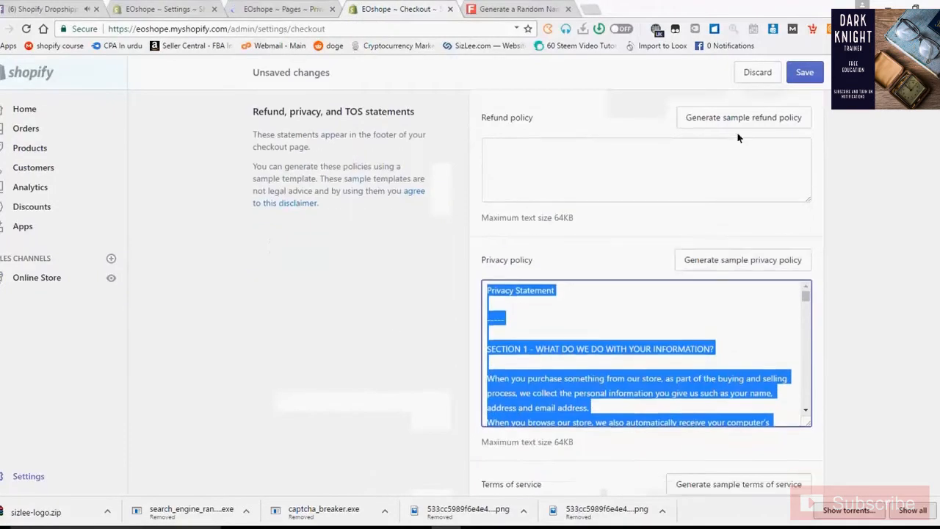
{"action": "left_click", "coordinate": [739, 117]}
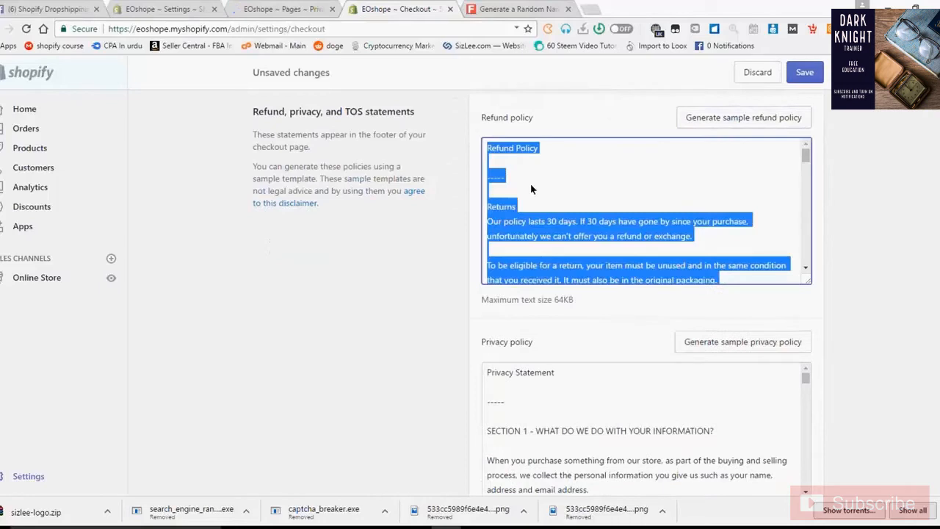
- Create and save a 'Refund Policy' page containing the pasted refund text
{"action": "left_click", "coordinate": [301, 6]}
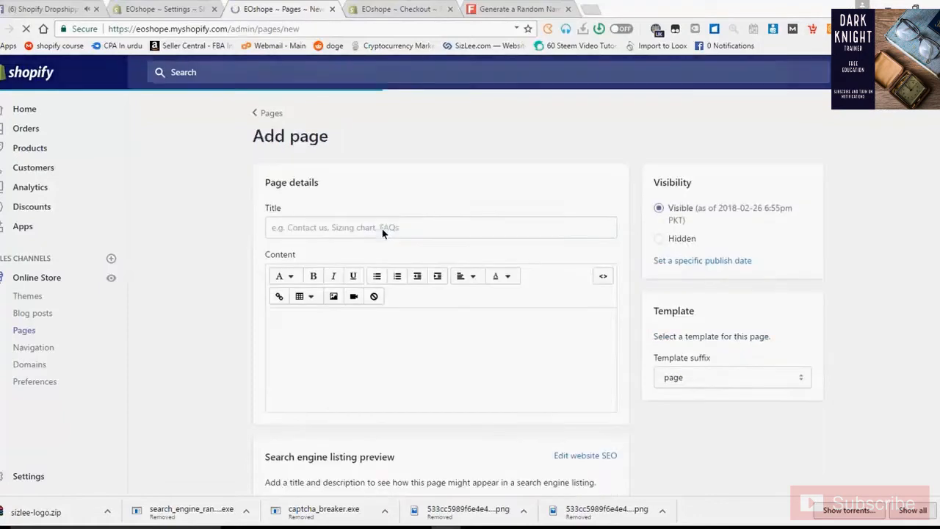
{"action": "scroll", "coordinate": [381, 236], "scroll_direction": "down", "scroll_amount": 1}
{"action": "left_click", "coordinate": [308, 177]}
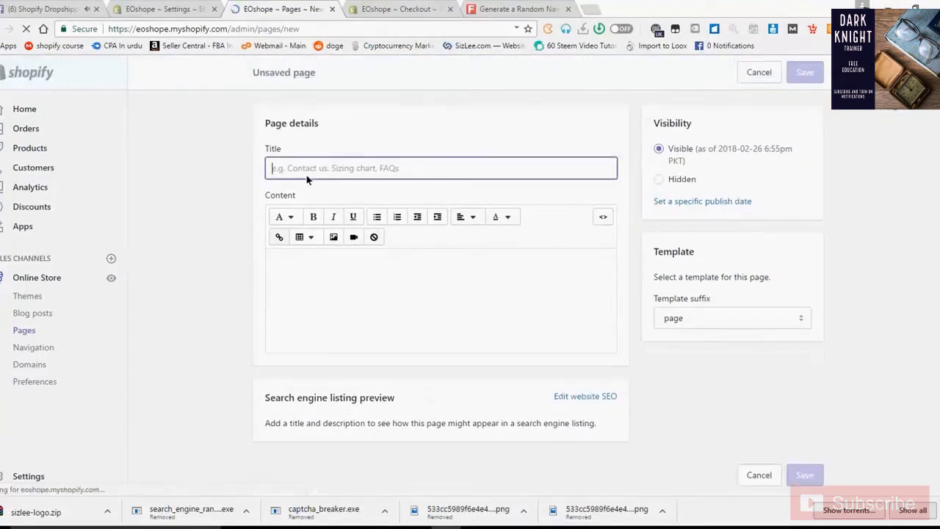
{"action": "type", "text": "Refund Policy"}
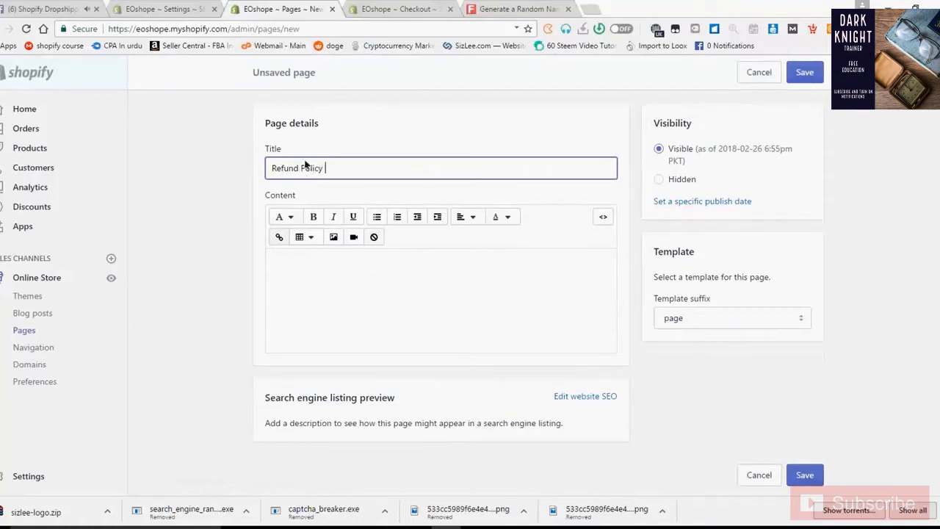
{"action": "left_click", "coordinate": [343, 335]}
{"action": "key", "text": "ctrl+v"}
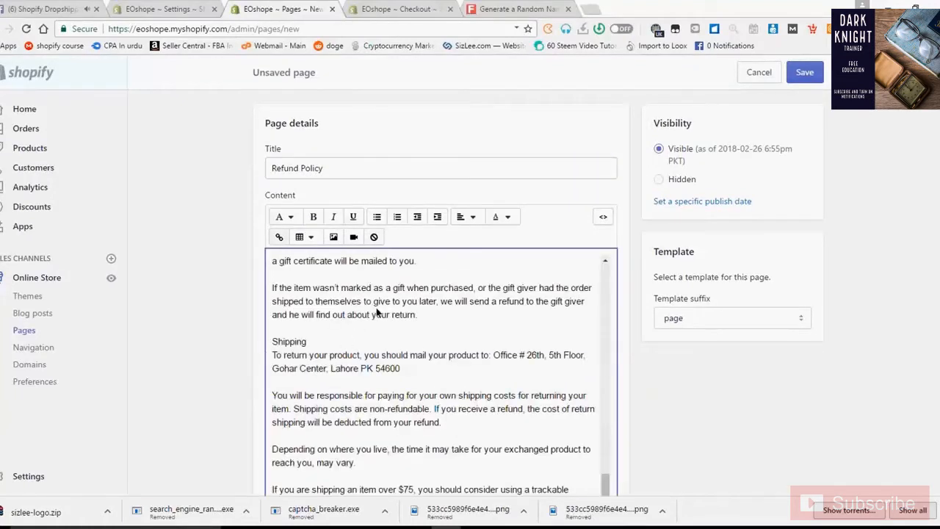
{"action": "left_click", "coordinate": [804, 72]}
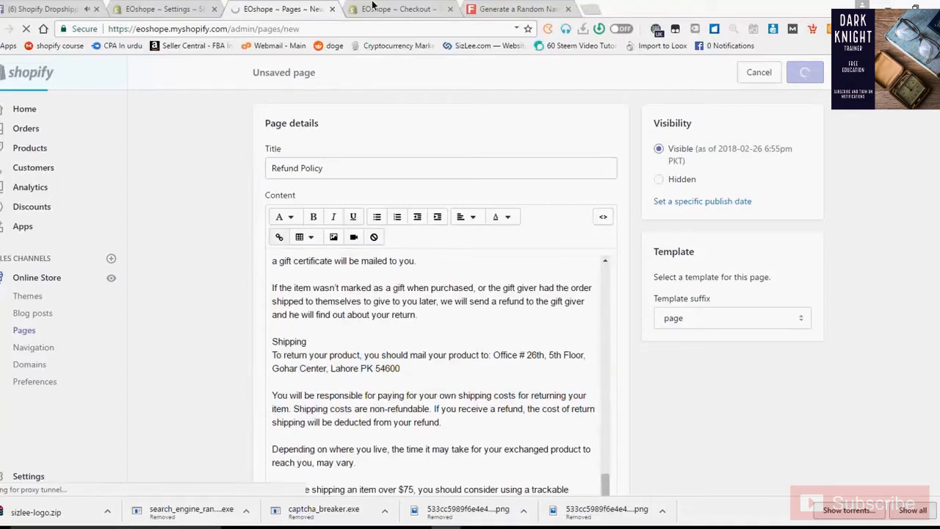
{"action": "left_click", "coordinate": [373, 6]}
{"action": "scroll", "coordinate": [428, 259], "scroll_direction": "down", "scroll_amount": 1}
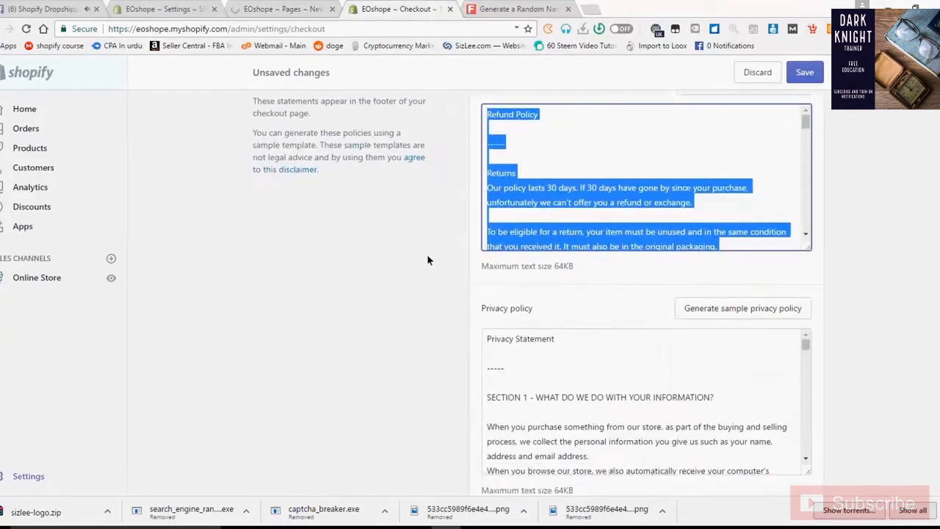
- Generate sample terms of service and save them as a new 'Terms & Condition' page
{"action": "scroll", "coordinate": [428, 260], "scroll_direction": "down", "scroll_amount": 3}
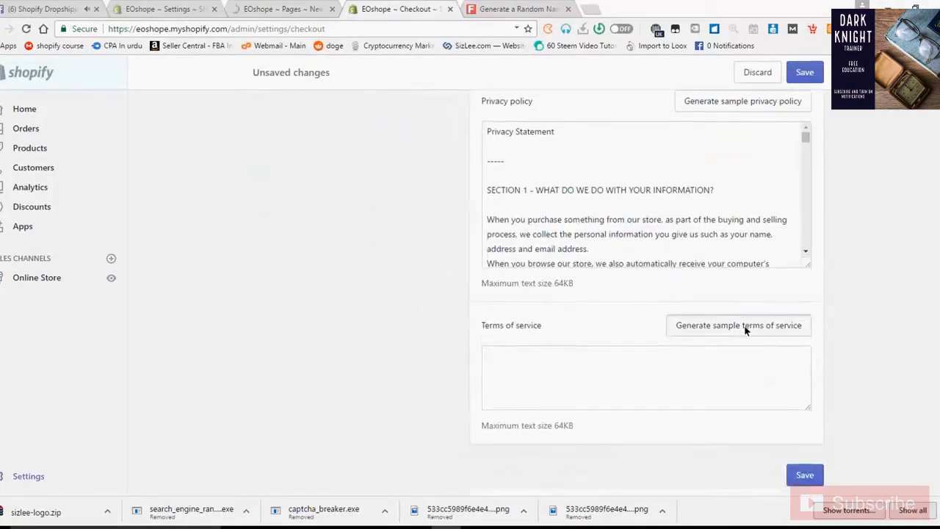
{"action": "left_click", "coordinate": [745, 330]}
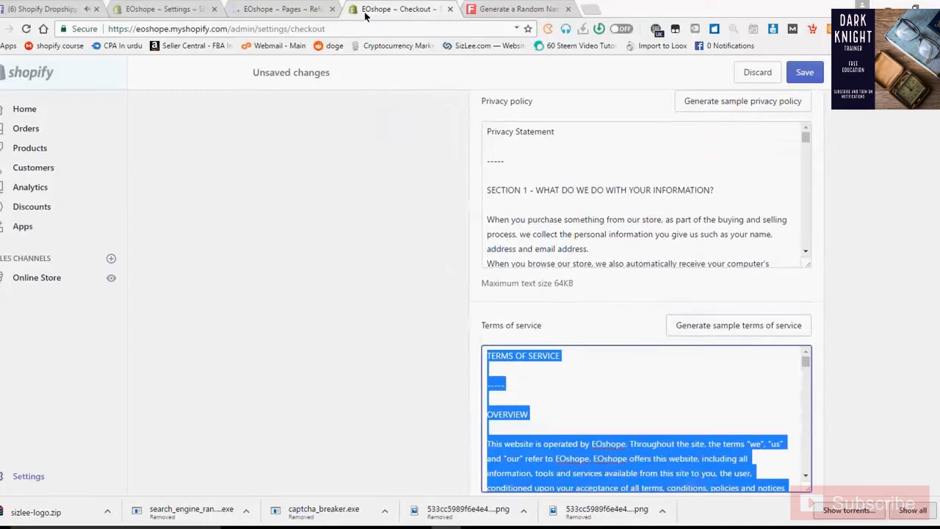
{"action": "left_click", "coordinate": [283, 8]}
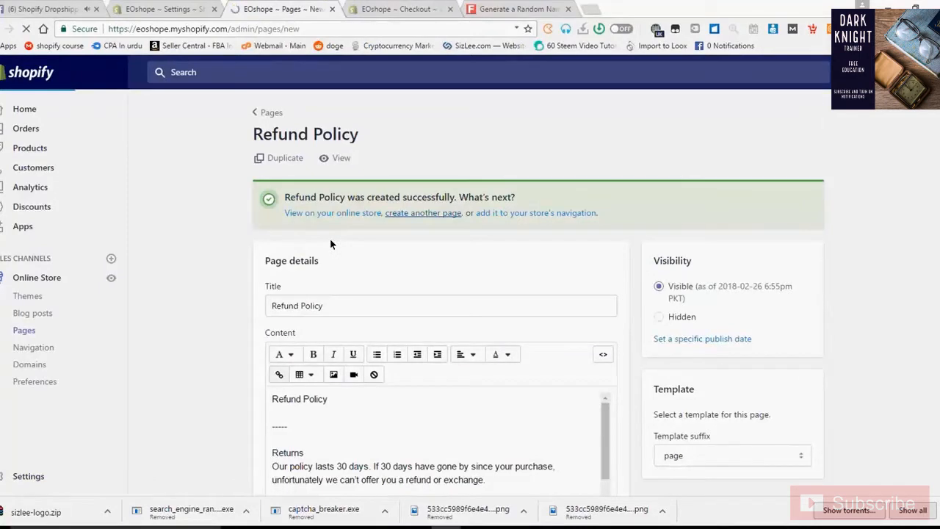
{"action": "scroll", "coordinate": [330, 252], "scroll_direction": "down", "scroll_amount": 1}
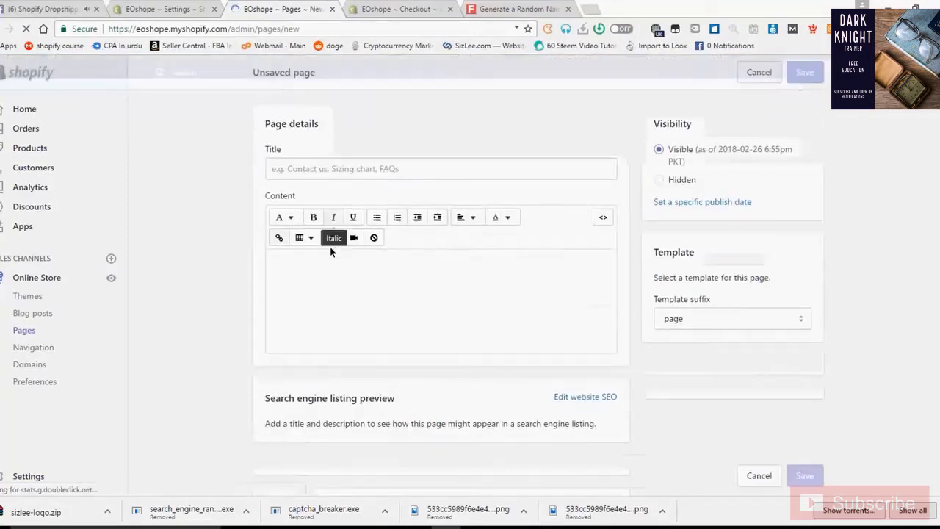
{"action": "left_click", "coordinate": [338, 287]}
{"action": "key", "text": "ctrl+v"}
{"action": "left_click", "coordinate": [347, 166]}
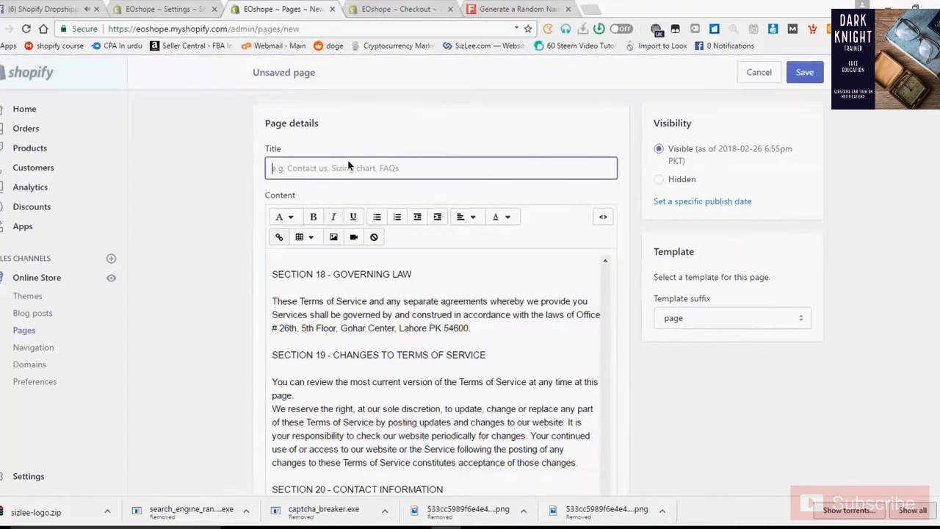
{"action": "type", "text": "Terms & Cond"}
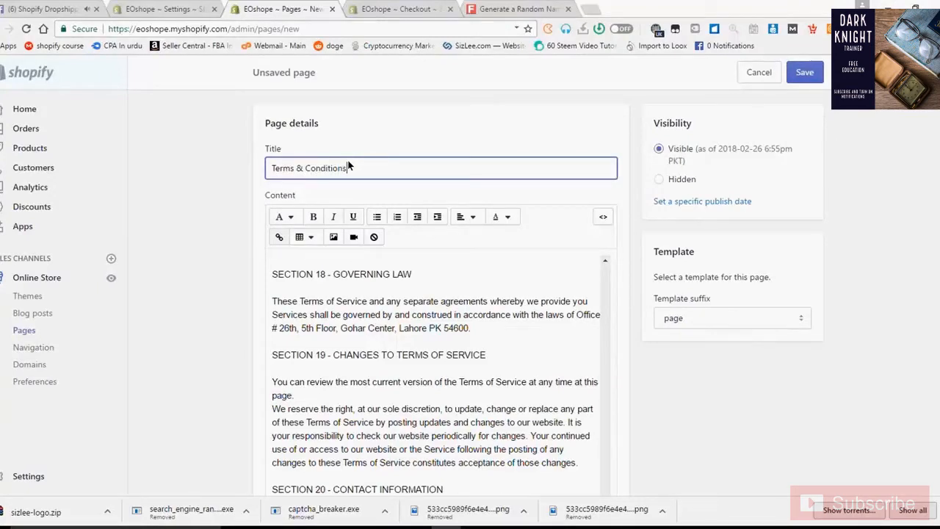
{"action": "type", "text": "ition"}
{"action": "left_click", "coordinate": [800, 73]}
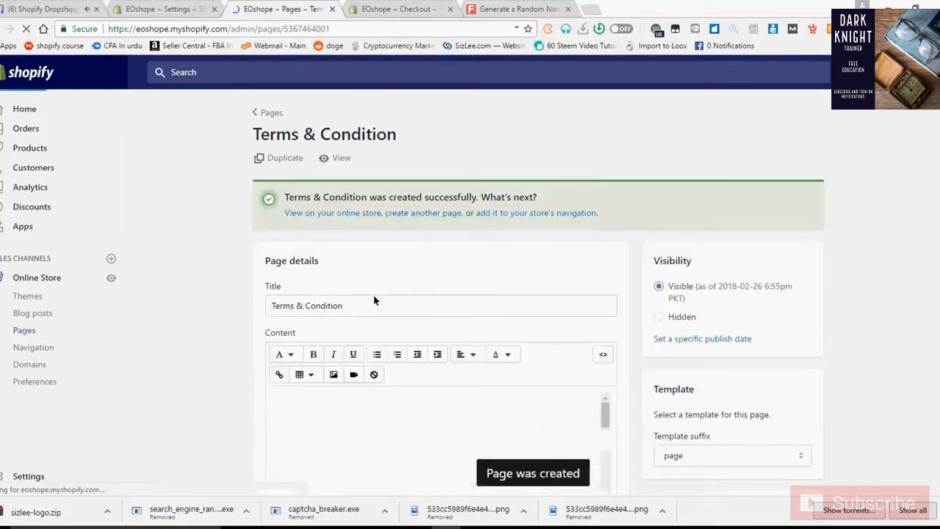
- Create and save a new 'About Us' page with an empty body
{"action": "left_click", "coordinate": [423, 213]}
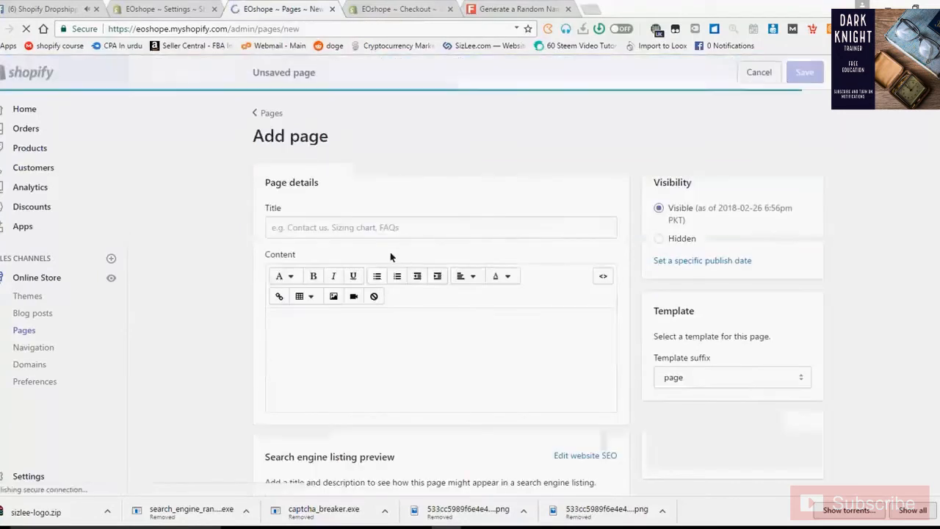
{"action": "type", "text": "ABout"}
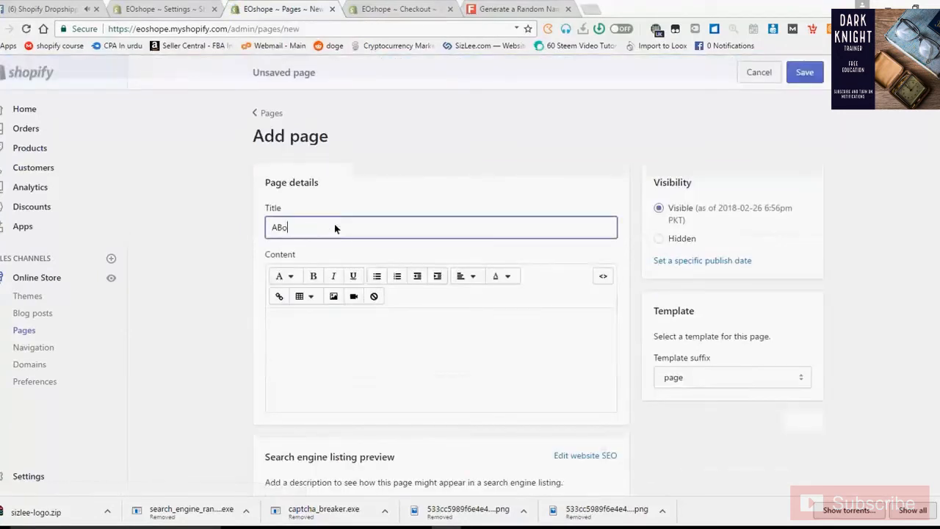
{"action": "key", "text": "BackSpace"}
{"action": "key", "text": "BackSpace"}
{"action": "key", "text": "BackSpace"}
{"action": "key", "text": "BackSpace"}
{"action": "key", "text": "BackSpace"}
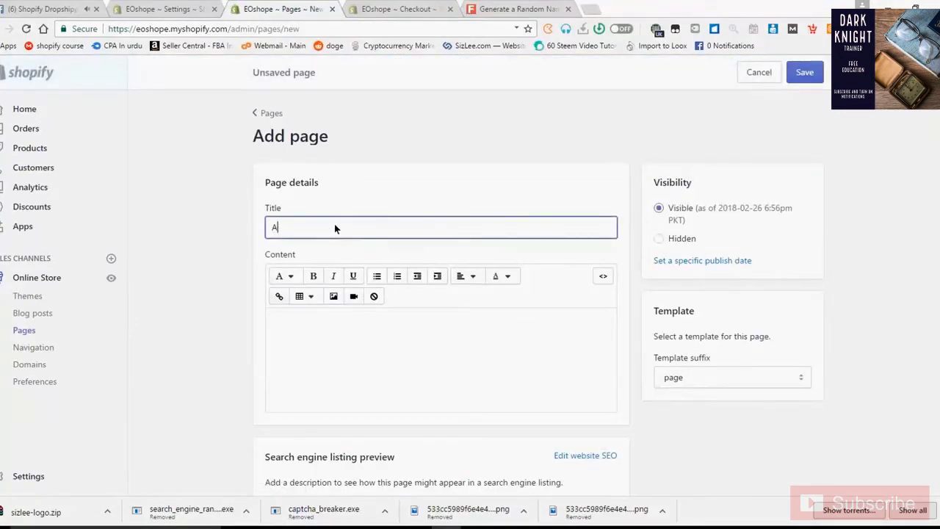
{"action": "type", "text": "bout Us"}
{"action": "left_click", "coordinate": [414, 346]}
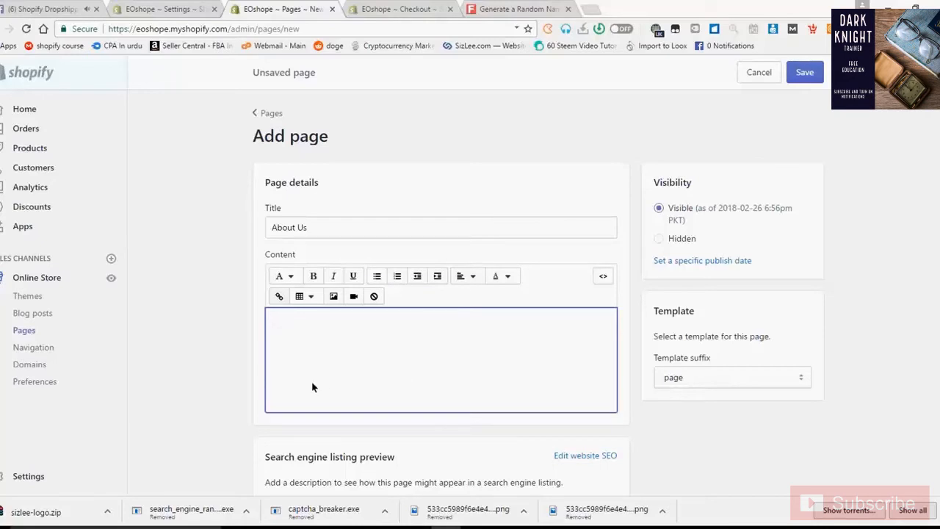
{"action": "scroll", "coordinate": [235, 424], "scroll_direction": "down", "scroll_amount": 1}
{"action": "scroll", "coordinate": [231, 423], "scroll_direction": "down", "scroll_amount": 1}
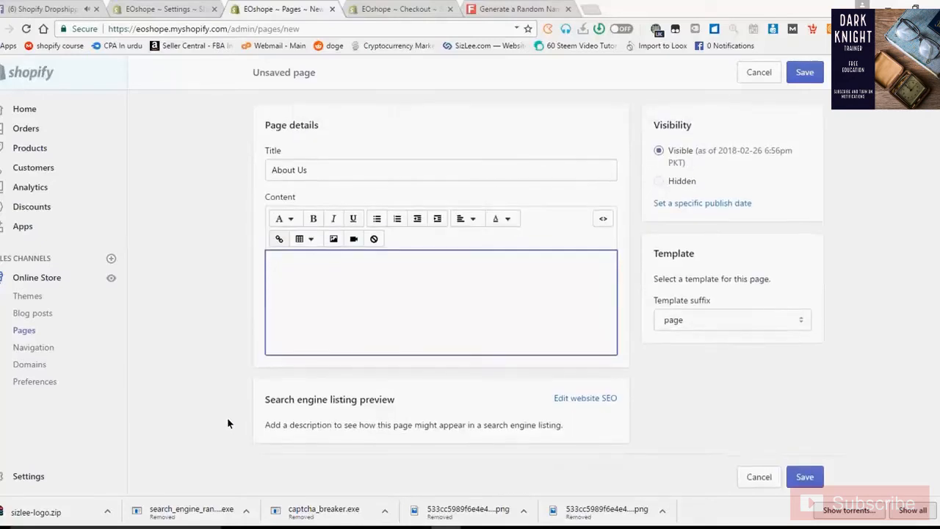
{"action": "scroll", "coordinate": [227, 417], "scroll_direction": "up", "scroll_amount": 1}
{"action": "scroll", "coordinate": [390, 351], "scroll_direction": "down", "scroll_amount": 1}
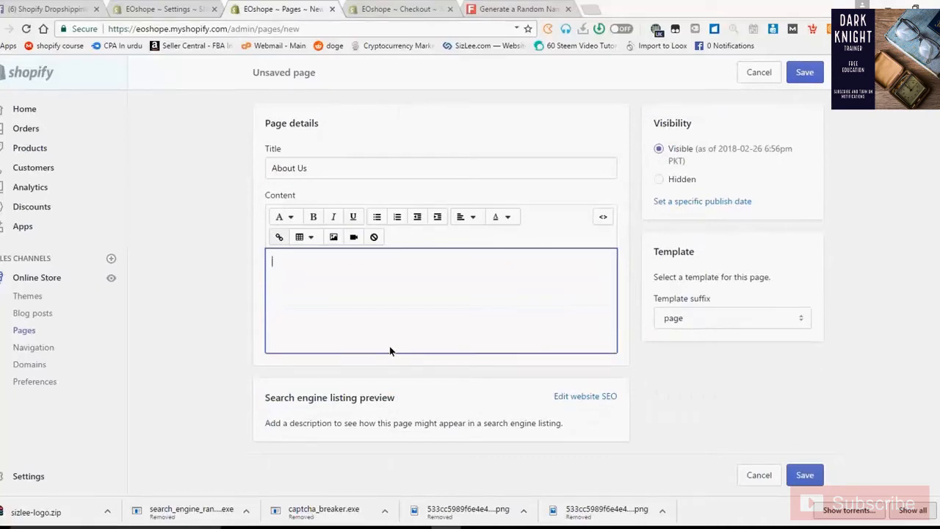
{"action": "left_click", "coordinate": [390, 351]}
{"action": "left_click", "coordinate": [805, 72]}
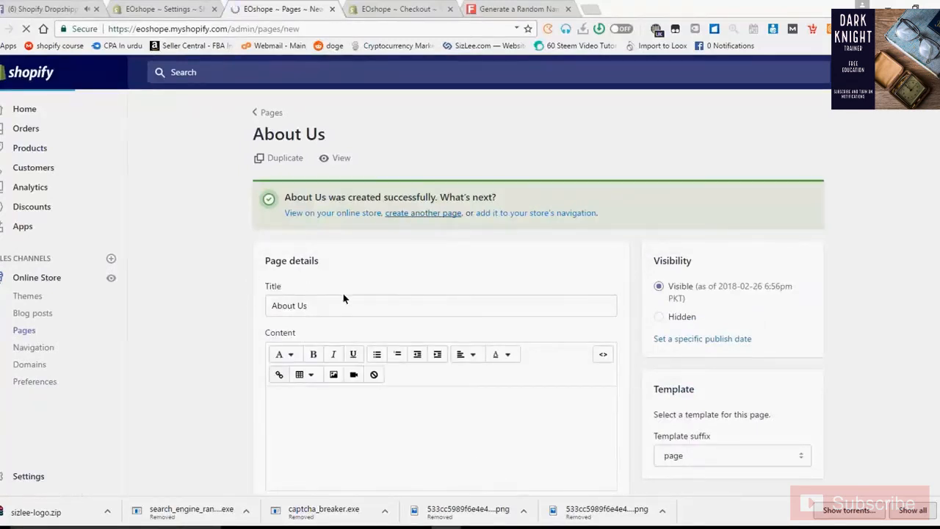
- Title a new page 'Contact Us' and set its template to page.contact
{"action": "left_click", "coordinate": [347, 226]}
{"action": "type", "text": "C"}
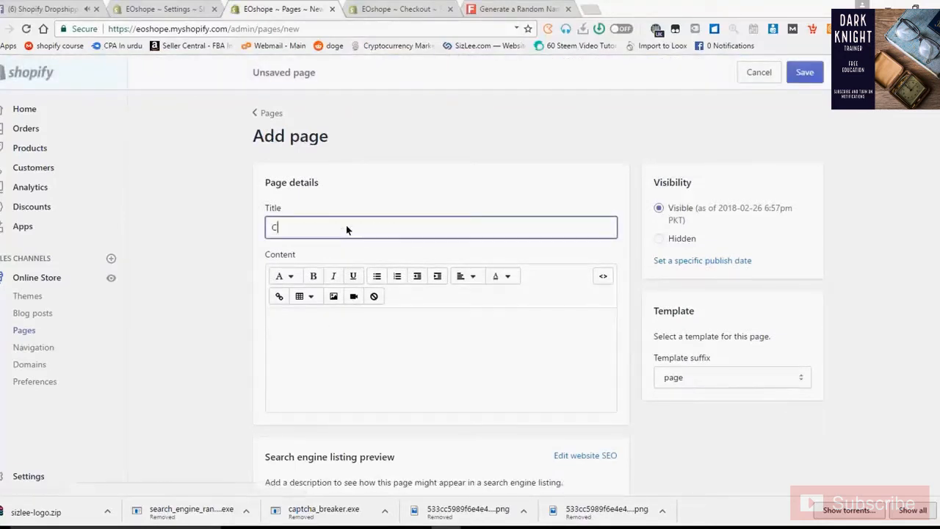
{"action": "type", "text": "ontact Us"}
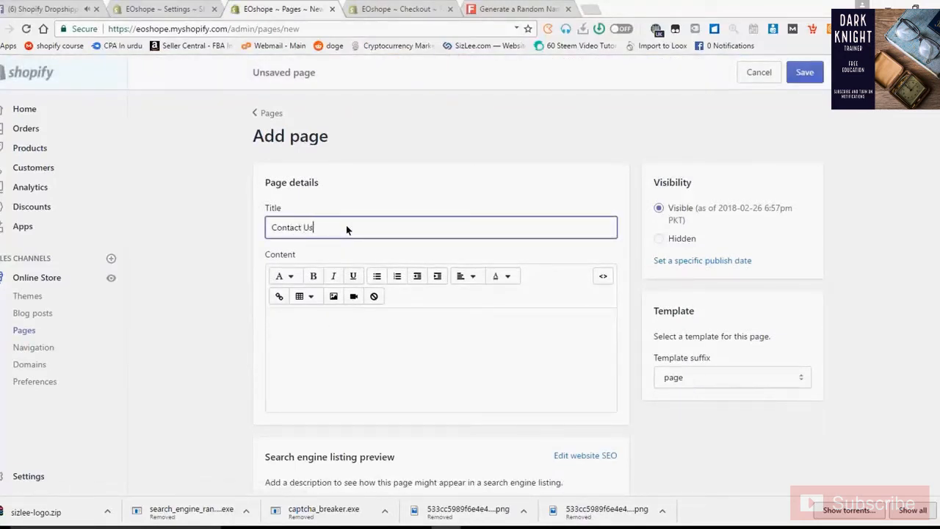
{"action": "left_click", "coordinate": [379, 366]}
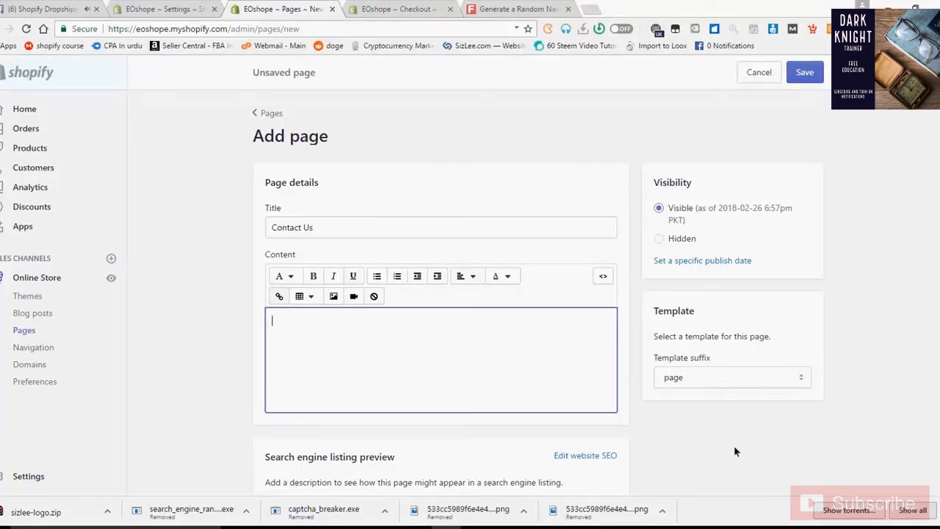
{"action": "scroll", "coordinate": [688, 405], "scroll_direction": "down", "scroll_amount": 1}
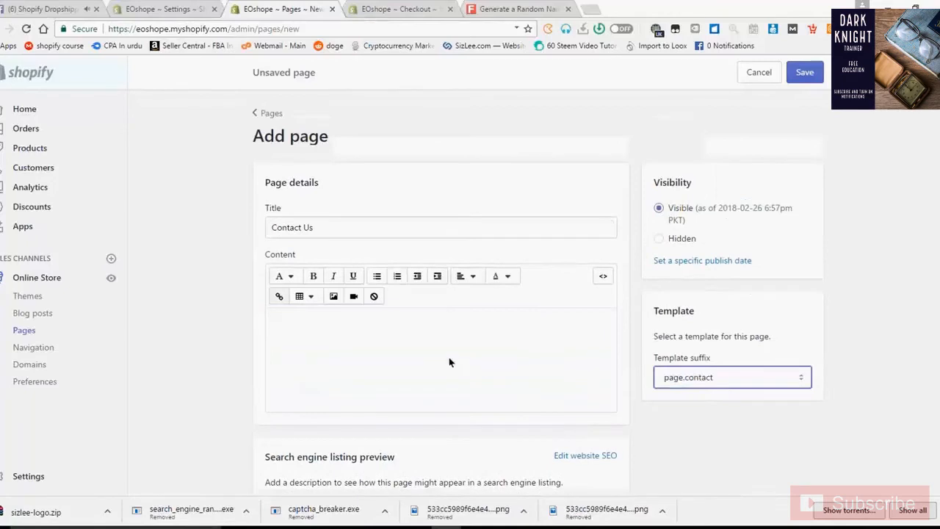
{"action": "left_click", "coordinate": [416, 356]}
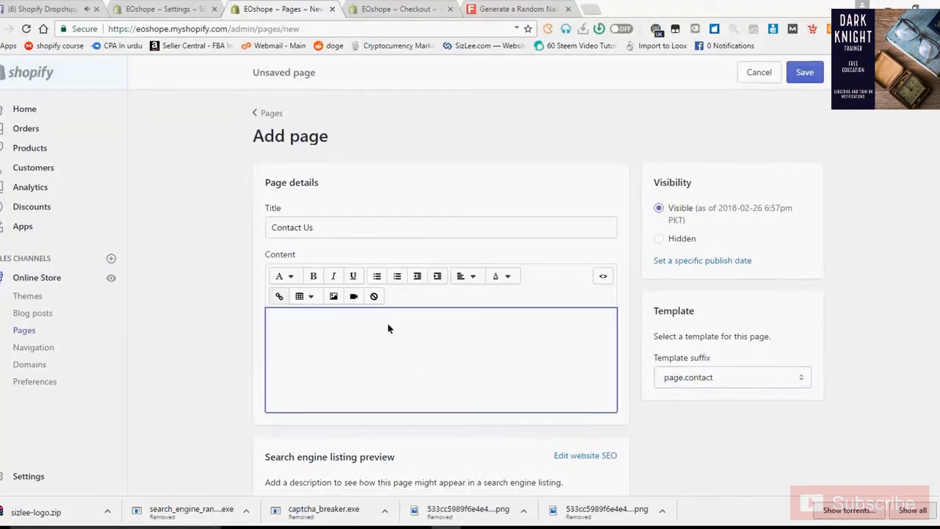
- Type the Email:, Phone Number: and Live Chat: lines into the page content
{"action": "type", "text": "Email:"}
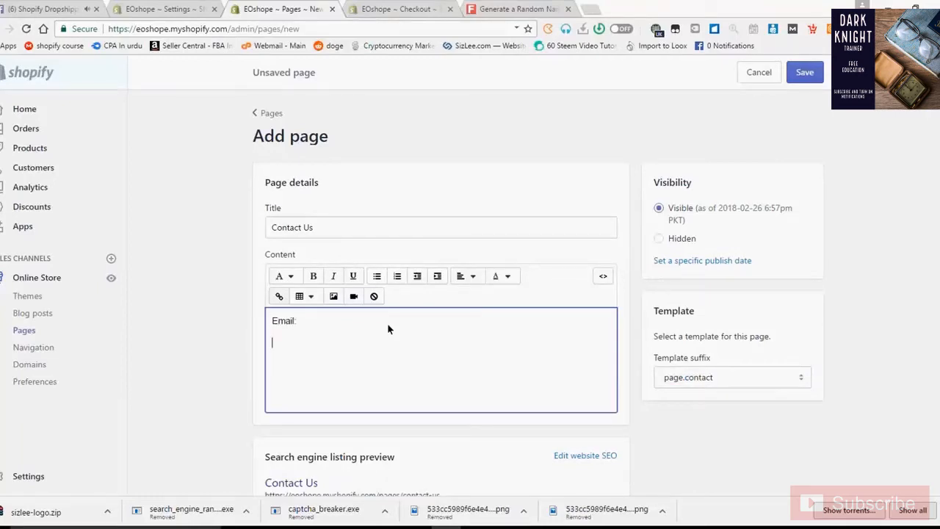
{"action": "type", "text": "Phone Num"}
{"action": "type", "text": "ber: "}
{"action": "type", "text": "Live Chat"}
{"action": "type", "text": ":"}
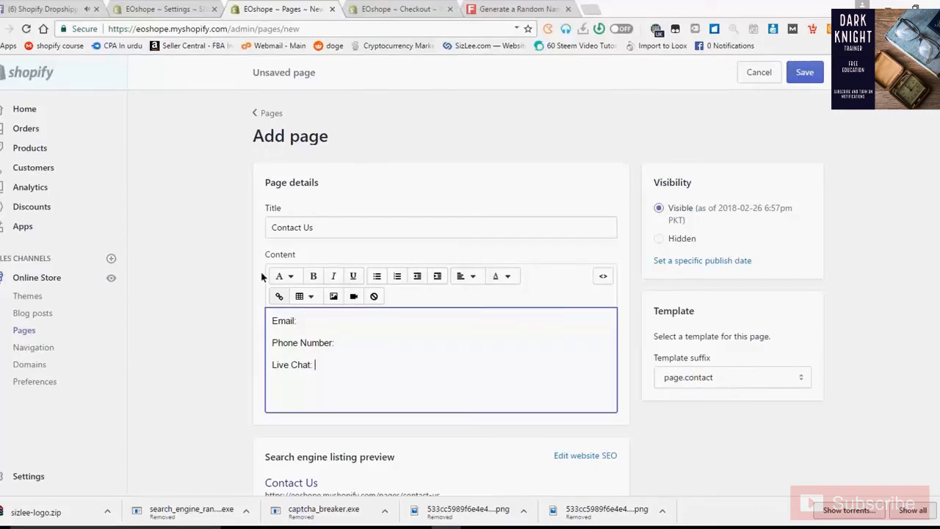
{"action": "scroll", "coordinate": [301, 327], "scroll_direction": "down", "scroll_amount": 1}
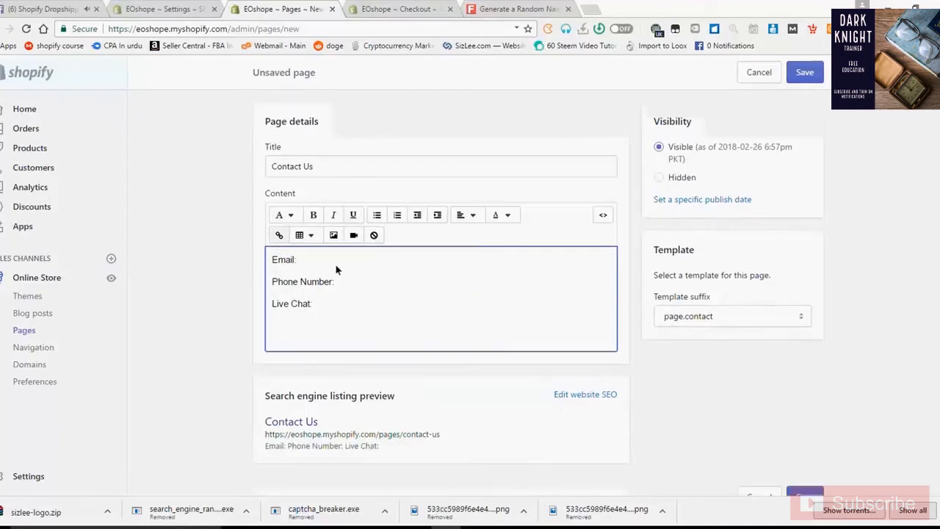
{"action": "left_click", "coordinate": [352, 266]}
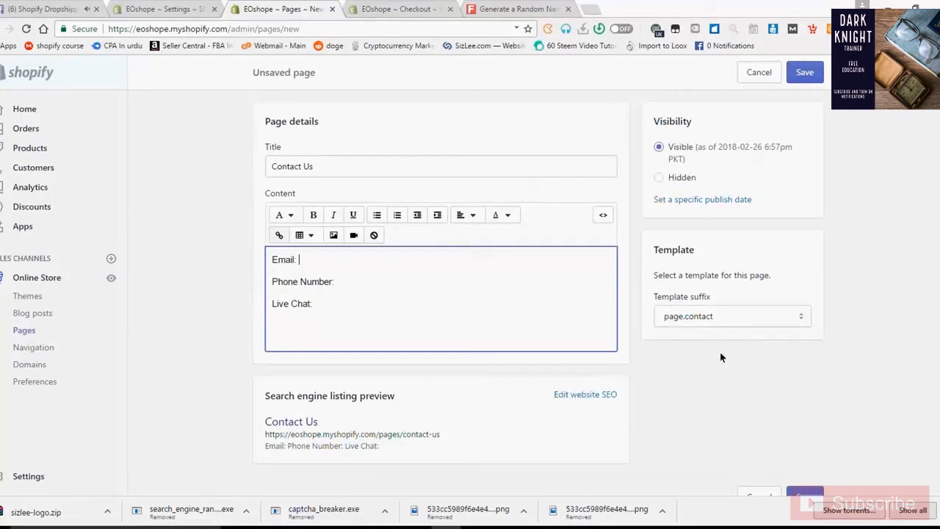
{"action": "left_click", "coordinate": [802, 231]}
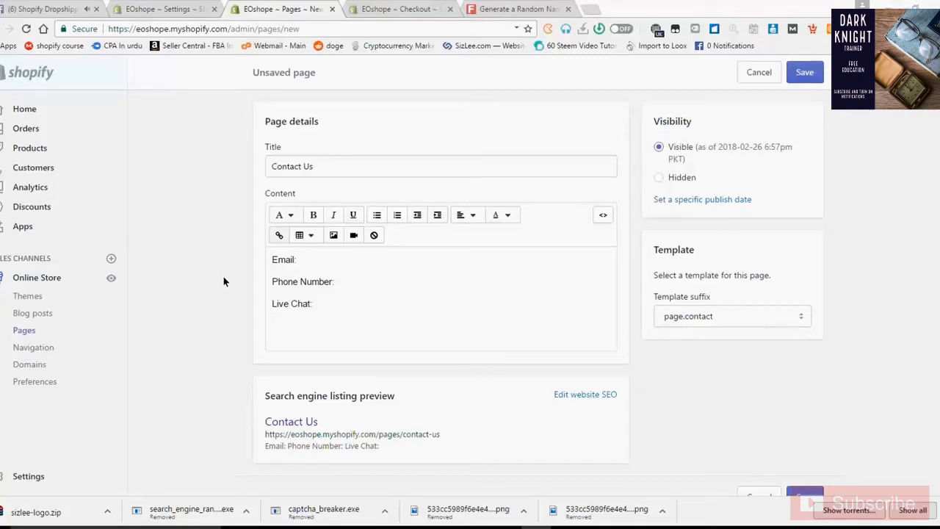
- Enter the store's e-mail address after the Email label
{"action": "left_click", "coordinate": [333, 256]}
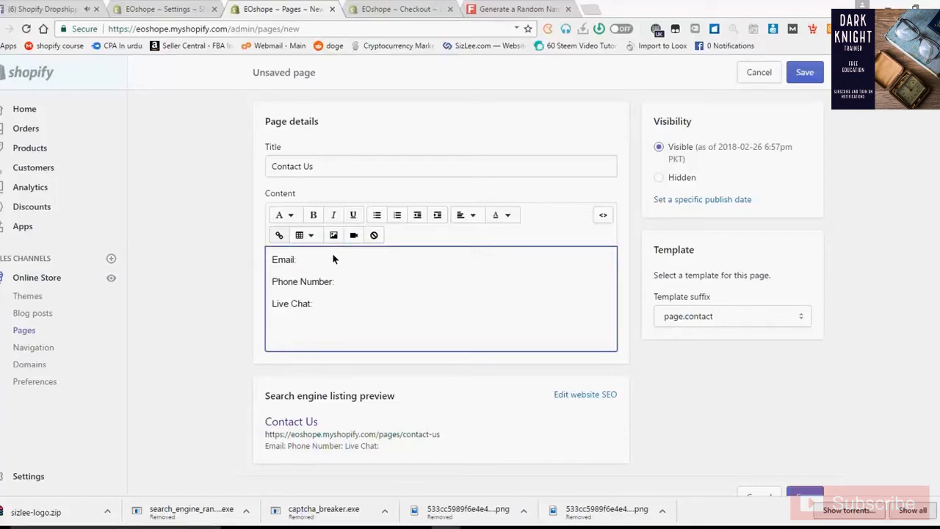
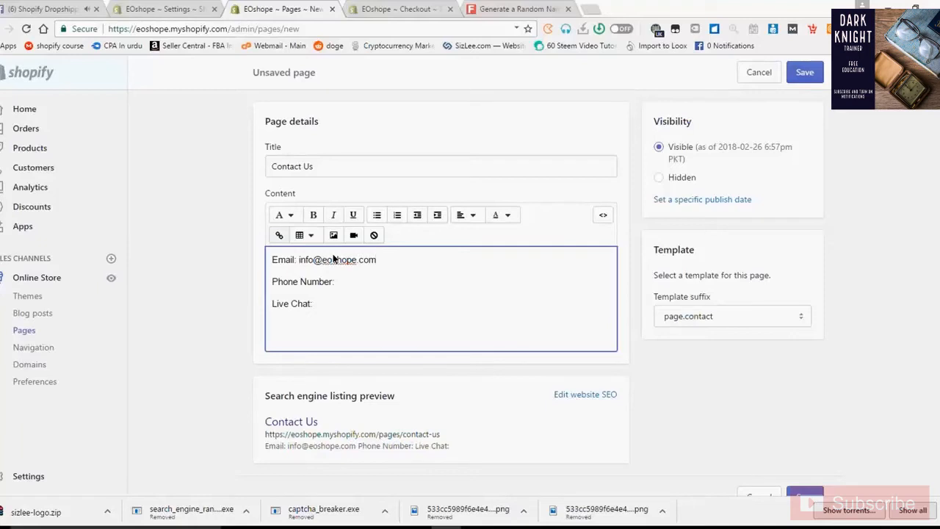
{"action": "left_click_drag", "start_coordinate": [417, 258], "coordinate": [298, 263]}
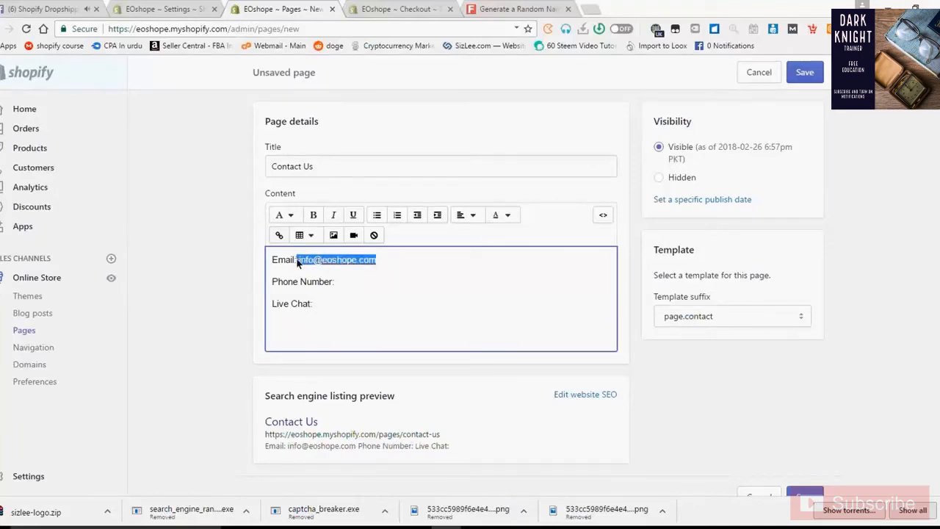
{"action": "left_click", "coordinate": [399, 276]}
{"action": "left_click_drag", "start_coordinate": [400, 263], "coordinate": [301, 266]}
{"action": "left_click", "coordinate": [747, 230]}
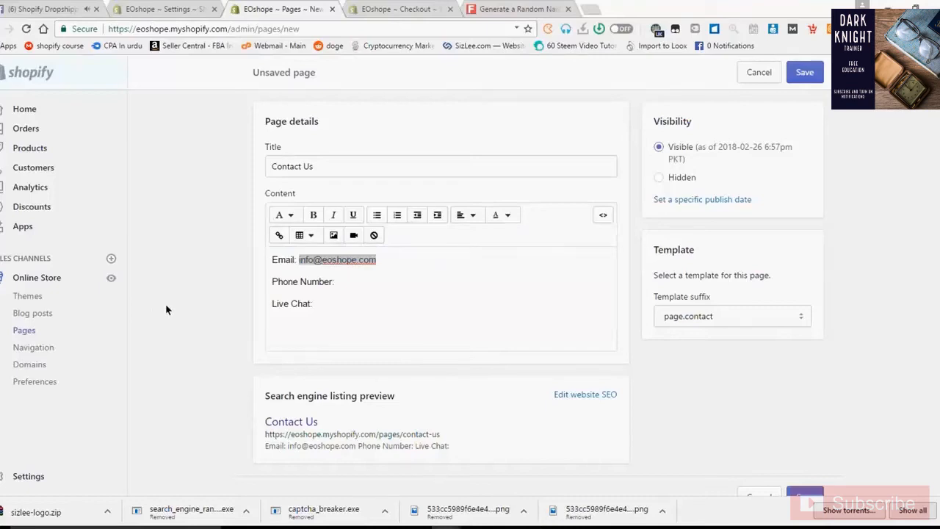
- Leave the Phone Number line empty, removing a stray plus sign
{"action": "left_click", "coordinate": [407, 264]}
{"action": "left_click", "coordinate": [413, 263]}
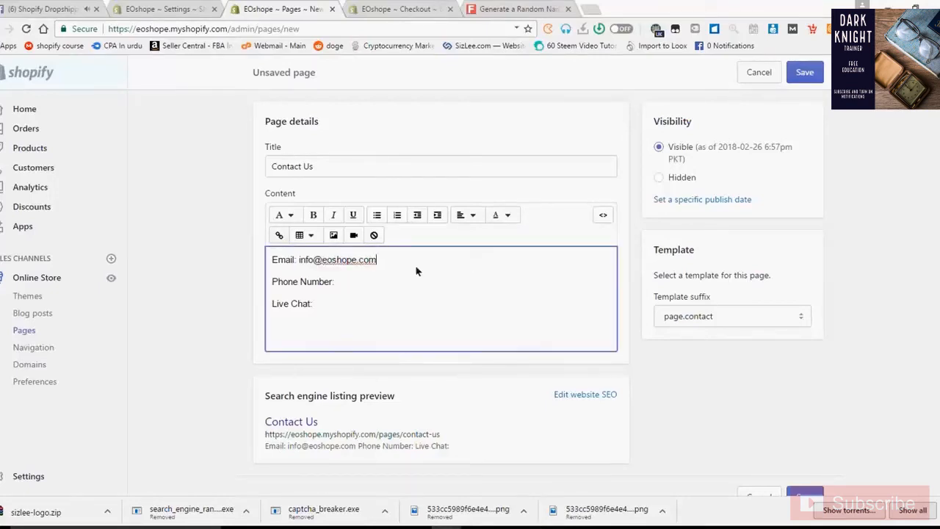
{"action": "left_click", "coordinate": [374, 286]}
{"action": "type", "text": "+"}
{"action": "key", "text": "BackSpace"}
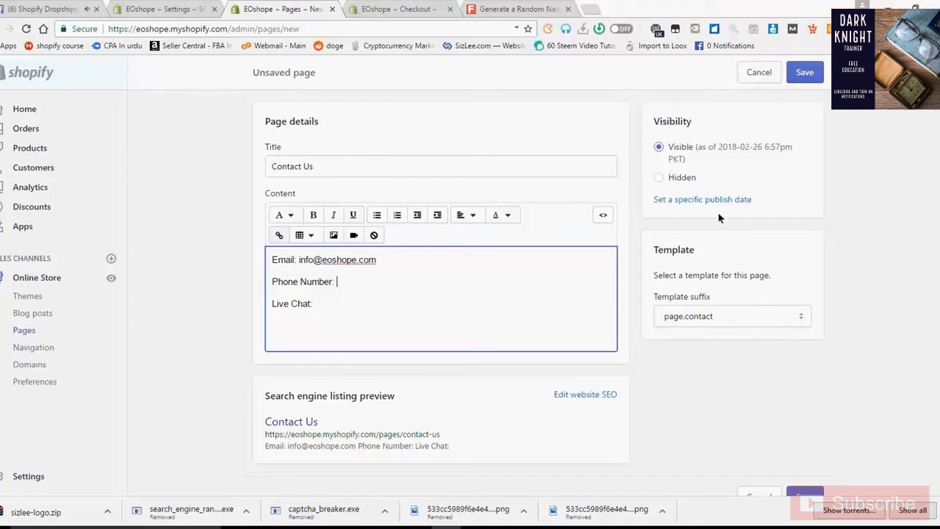
{"action": "left_click", "coordinate": [754, 234]}
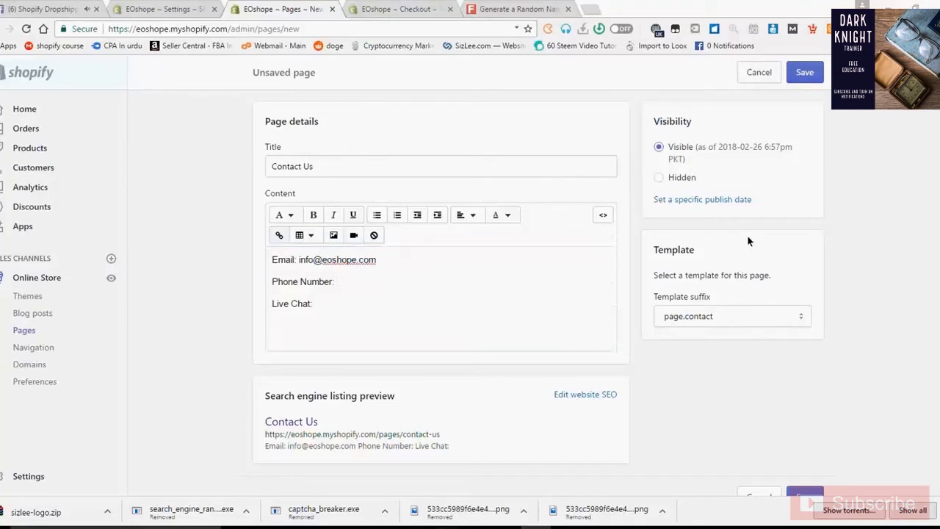
- Add a TEXTME line below the page list in the Classes.txt notes
{"action": "left_click", "coordinate": [386, 527]}
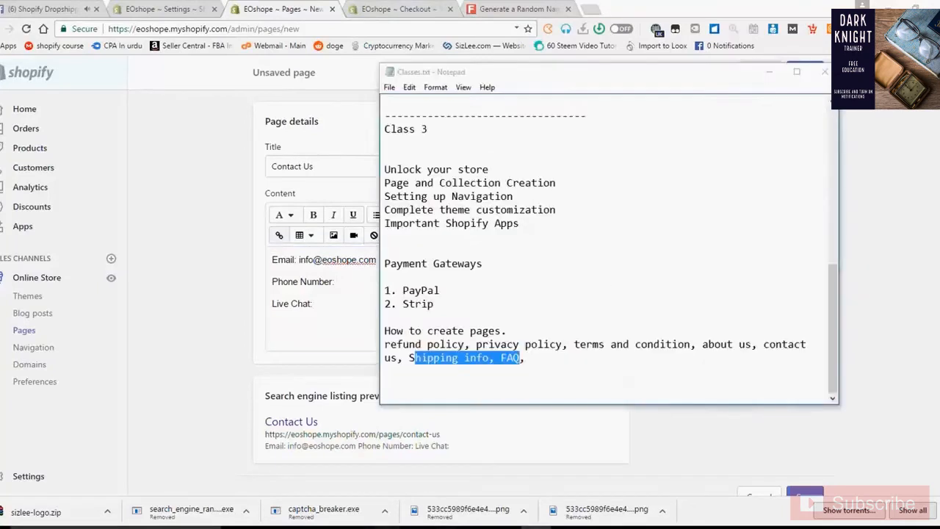
{"action": "left_click", "coordinate": [576, 365]}
{"action": "key", "text": "Return"}
{"action": "type", "text": "TE"}
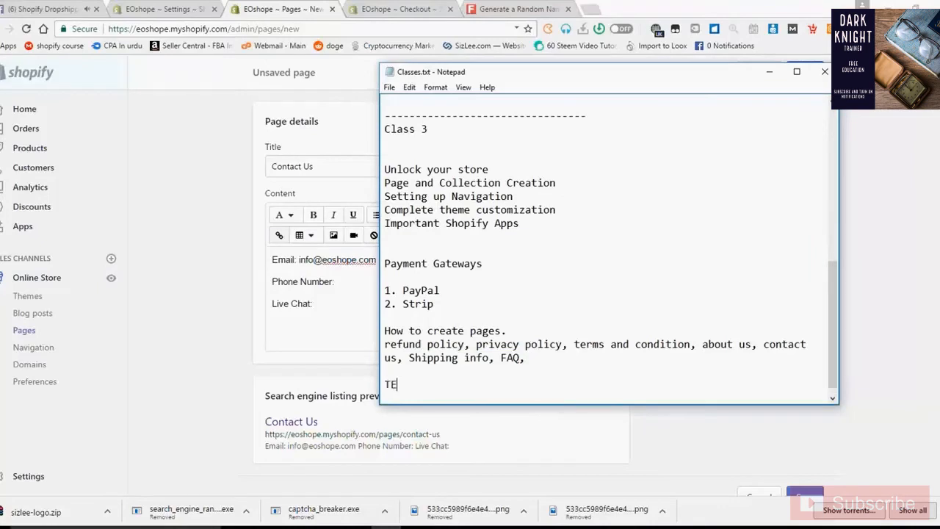
{"action": "type", "text": "XTME"}
{"action": "left_click_drag", "start_coordinate": [465, 377], "coordinate": [378, 394]}
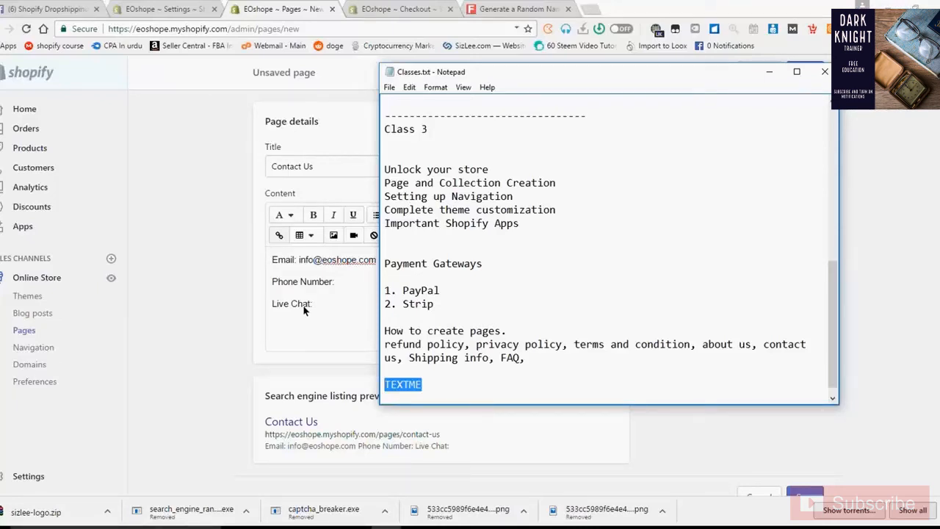
{"action": "left_click", "coordinate": [370, 5]}
{"action": "left_click", "coordinate": [371, 5]}
{"action": "left_click", "coordinate": [310, 30]}
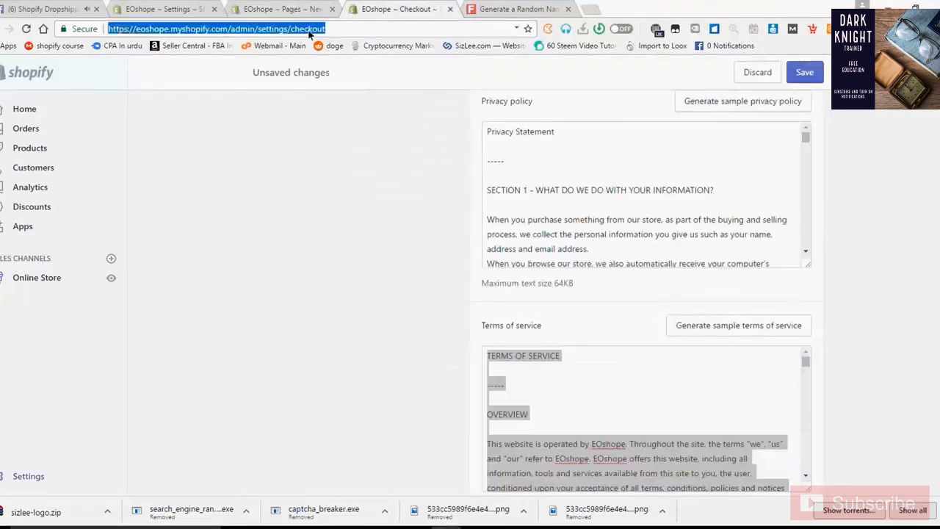
{"action": "type", "text": "sizlee.myshopify.com/admin/"}
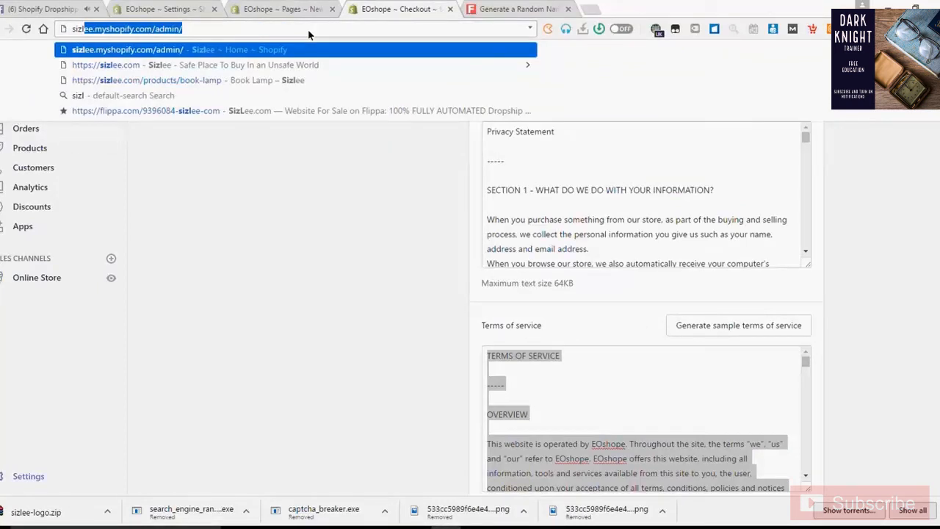
{"action": "key", "text": "Down"}
{"action": "key", "text": "Return"}
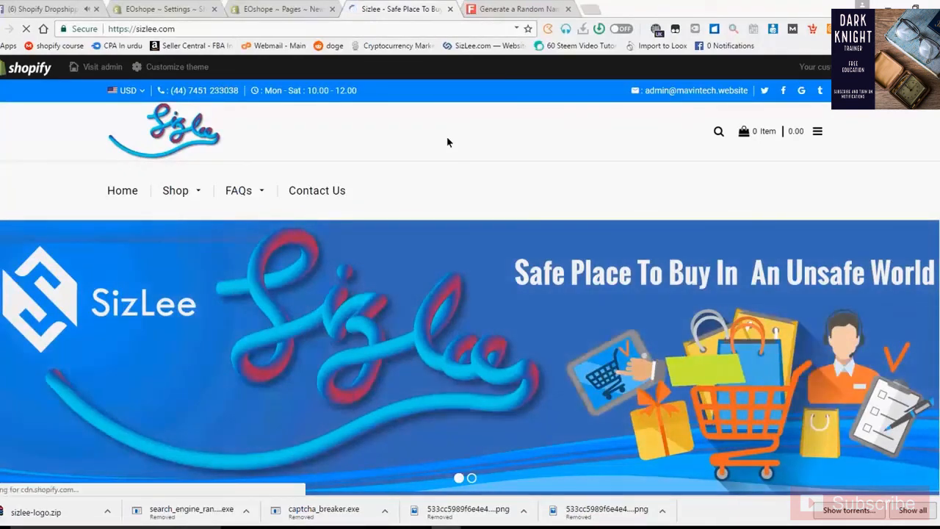
- Open the Sizlee storefront's Contact Us page
{"action": "left_click", "coordinate": [327, 196]}
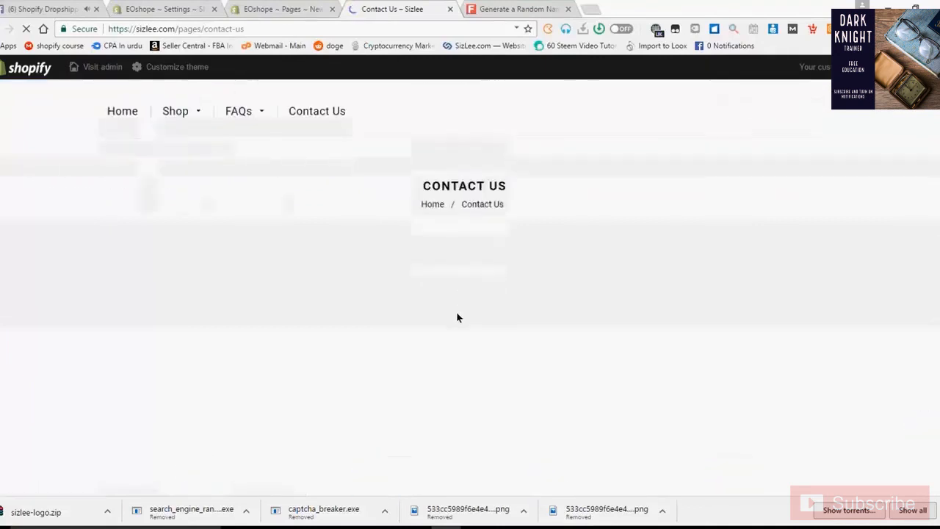
{"action": "scroll", "coordinate": [456, 318], "scroll_direction": "up", "scroll_amount": 1}
{"action": "scroll", "coordinate": [456, 320], "scroll_direction": "down", "scroll_amount": 5}
{"action": "scroll", "coordinate": [456, 319], "scroll_direction": "up", "scroll_amount": 1}
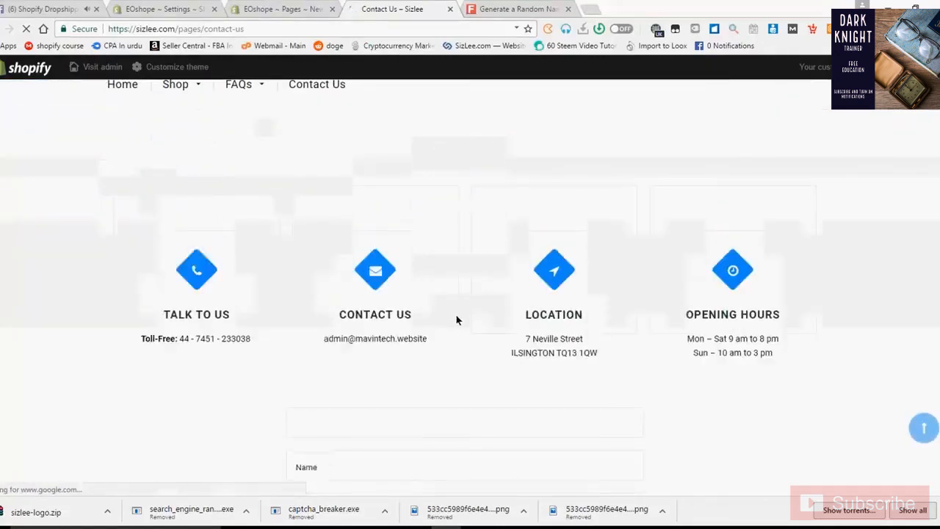
{"action": "scroll", "coordinate": [456, 320], "scroll_direction": "up", "scroll_amount": 4}
{"action": "scroll", "coordinate": [456, 319], "scroll_direction": "down", "scroll_amount": 6}
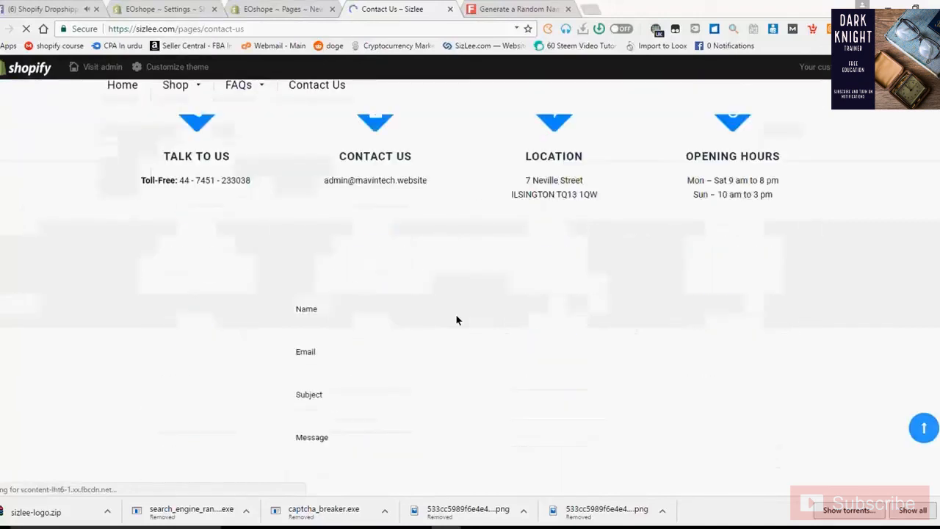
{"action": "scroll", "coordinate": [457, 319], "scroll_direction": "up", "scroll_amount": 2}
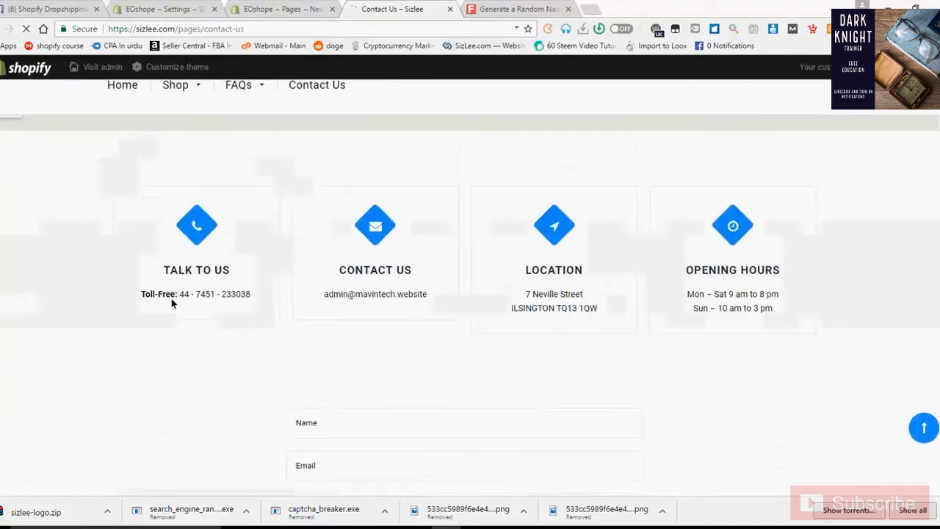
{"action": "left_click_drag", "start_coordinate": [172, 302], "coordinate": [253, 297]}
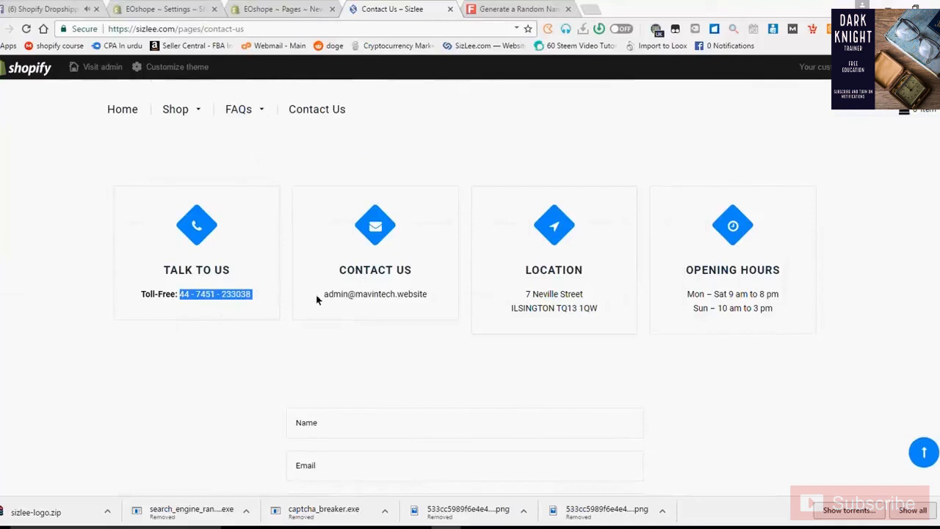
{"action": "left_click_drag", "start_coordinate": [315, 294], "coordinate": [384, 294]}
{"action": "left_click_drag", "start_coordinate": [525, 278], "coordinate": [592, 311]}
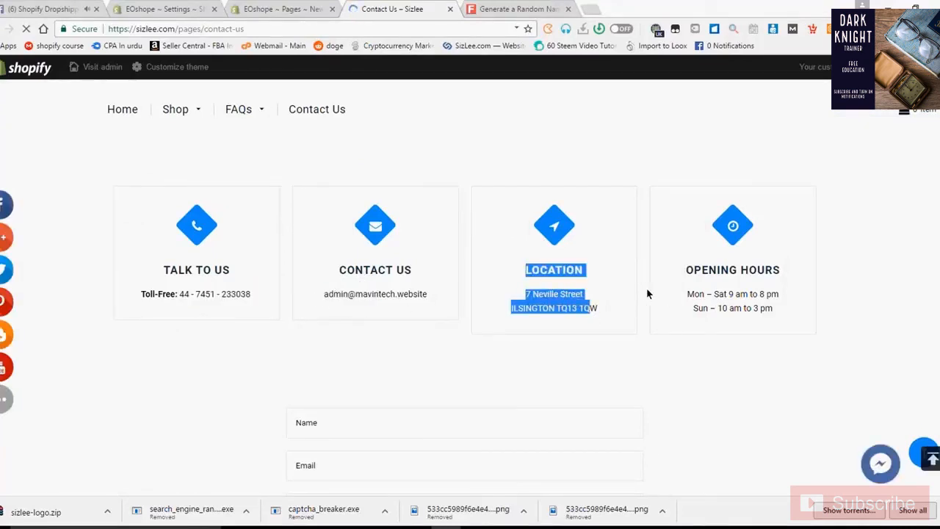
{"action": "left_click_drag", "start_coordinate": [681, 272], "coordinate": [765, 297]}
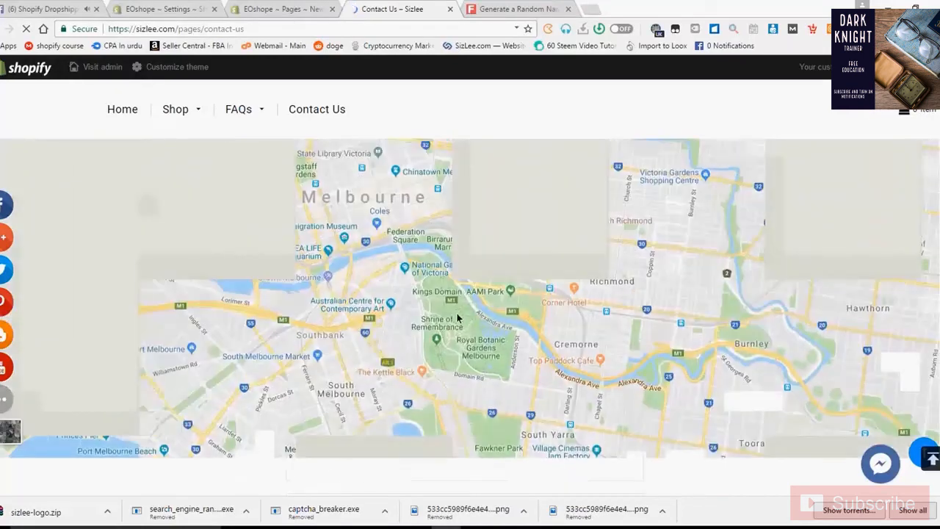
{"action": "scroll", "coordinate": [457, 317], "scroll_direction": "down", "scroll_amount": 3}
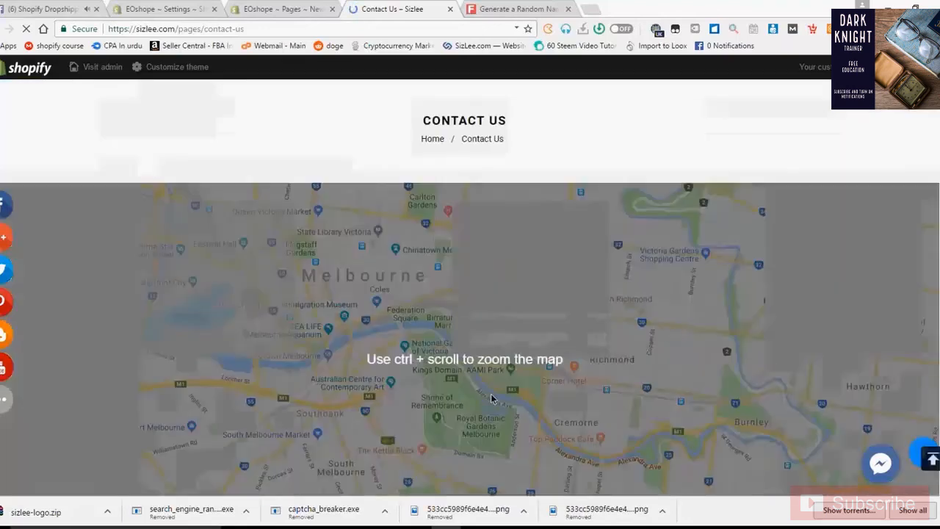
{"action": "scroll", "coordinate": [492, 399], "scroll_direction": "down", "scroll_amount": 3}
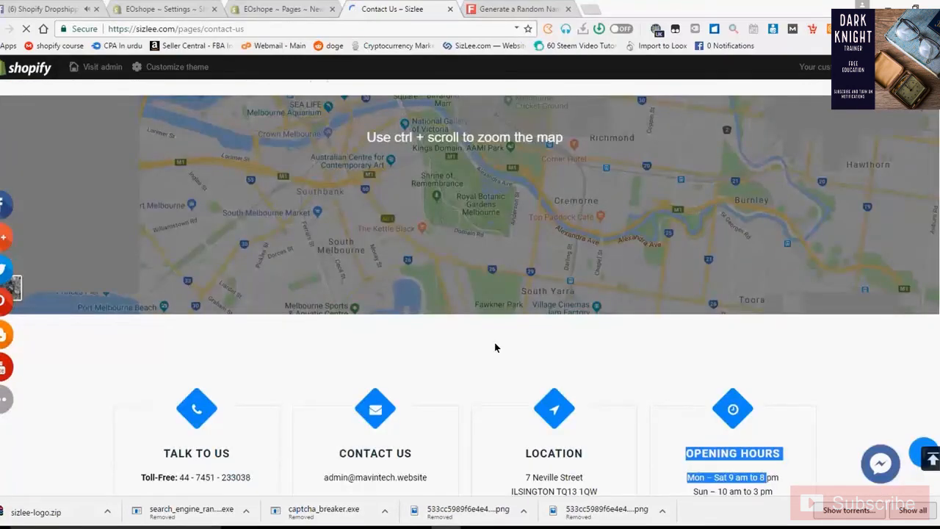
{"action": "scroll", "coordinate": [495, 347], "scroll_direction": "up", "scroll_amount": 4}
{"action": "scroll", "coordinate": [429, 329], "scroll_direction": "down", "scroll_amount": 12}
{"action": "scroll", "coordinate": [429, 329], "scroll_direction": "up", "scroll_amount": 9}
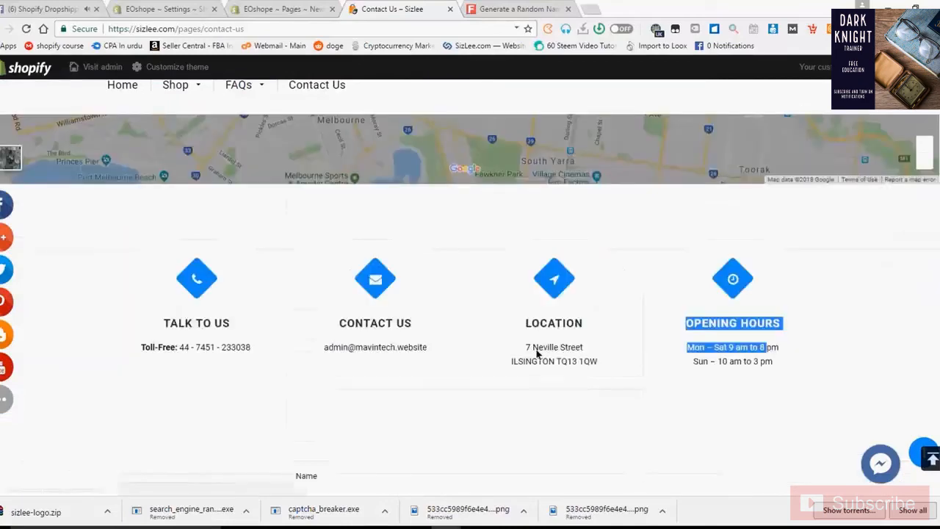
{"action": "scroll", "coordinate": [536, 354], "scroll_direction": "up", "scroll_amount": 5}
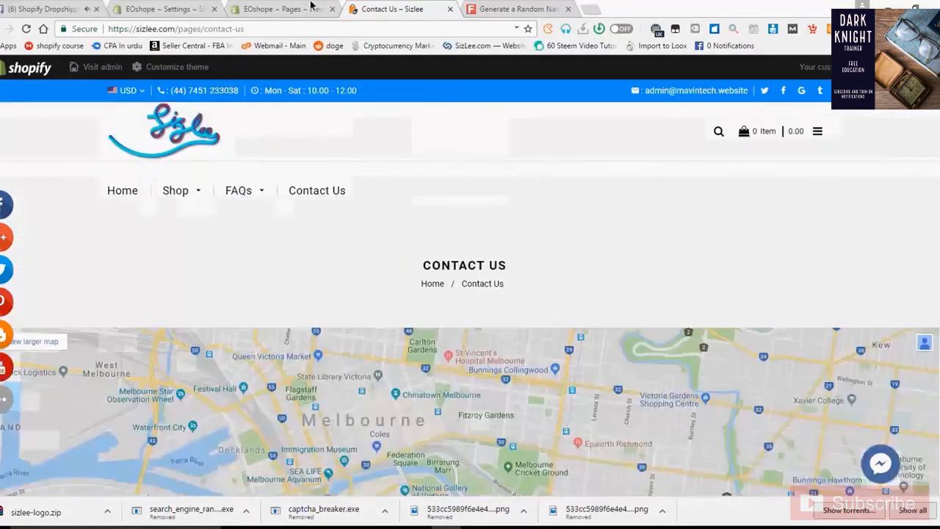
{"action": "left_click", "coordinate": [283, 9]}
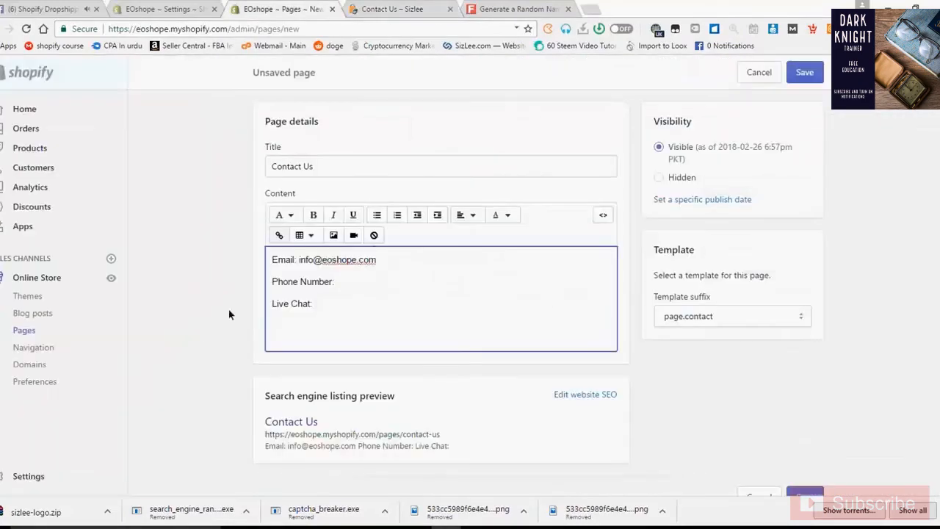
- Close the Sizlee tab and select the Phone Number and Live Chat lines in the draft
{"action": "left_click", "coordinate": [382, 9]}
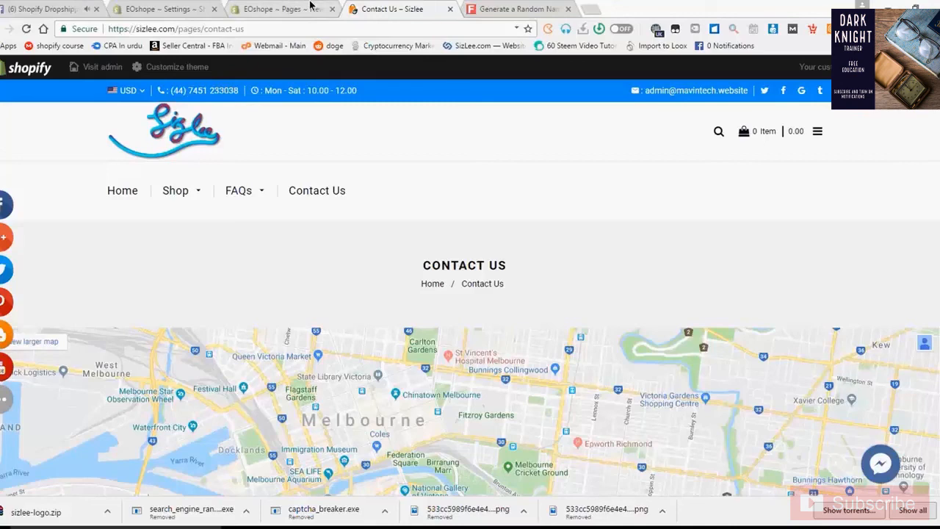
{"action": "left_click", "coordinate": [310, 7]}
{"action": "left_click", "coordinate": [397, 7]}
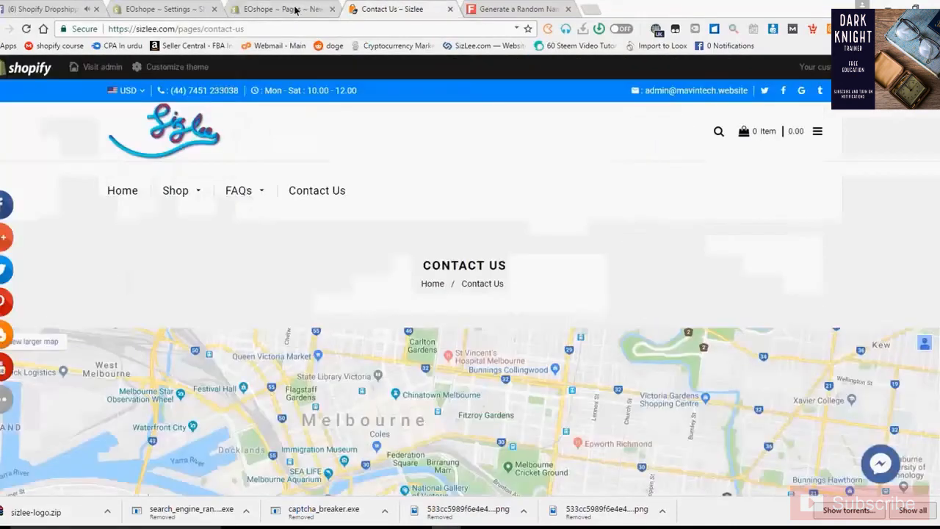
{"action": "left_click", "coordinate": [295, 9]}
{"action": "left_click", "coordinate": [375, 6]}
{"action": "left_click", "coordinate": [450, 8]}
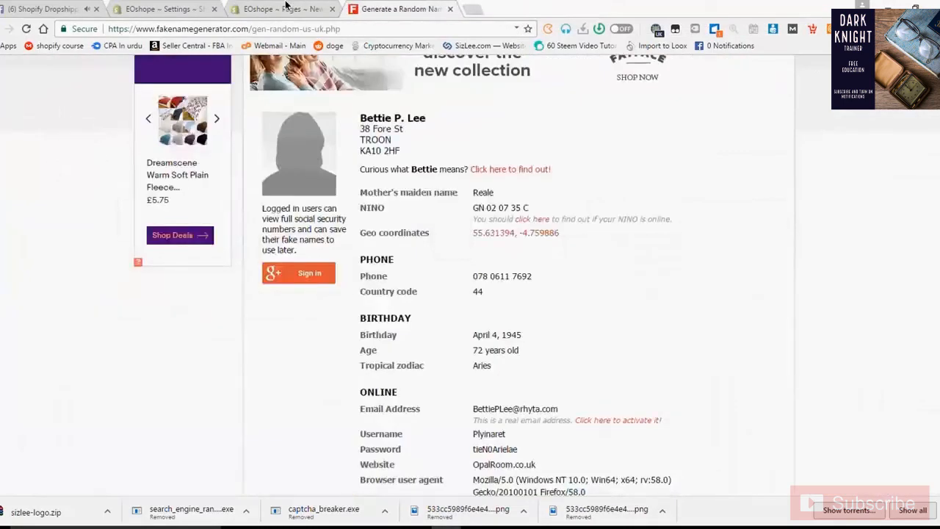
{"action": "left_click", "coordinate": [285, 6]}
{"action": "left_click_drag", "start_coordinate": [317, 306], "coordinate": [271, 280]}
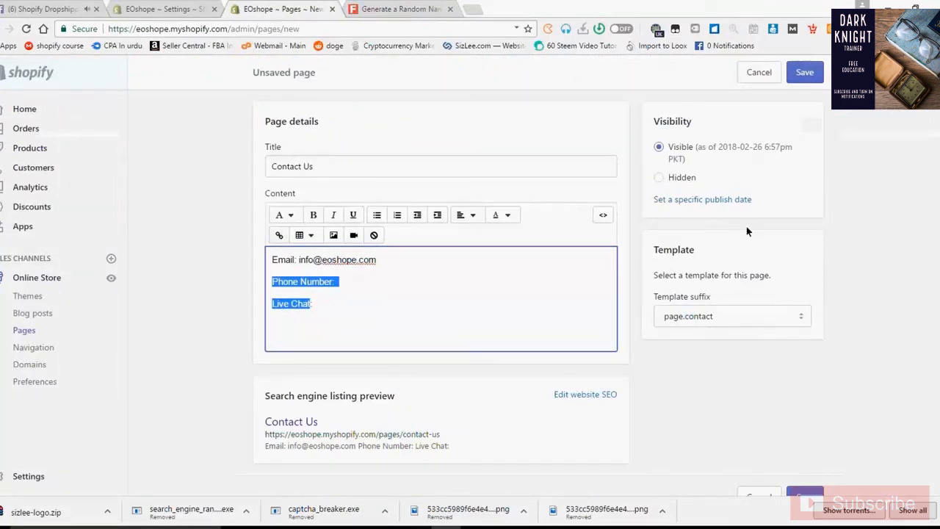
- Delete most of the page content and save the Contact Us page
{"action": "left_click", "coordinate": [391, 321]}
{"action": "left_click_drag", "start_coordinate": [308, 303], "coordinate": [249, 258]}
{"action": "key", "text": "BackSpace"}
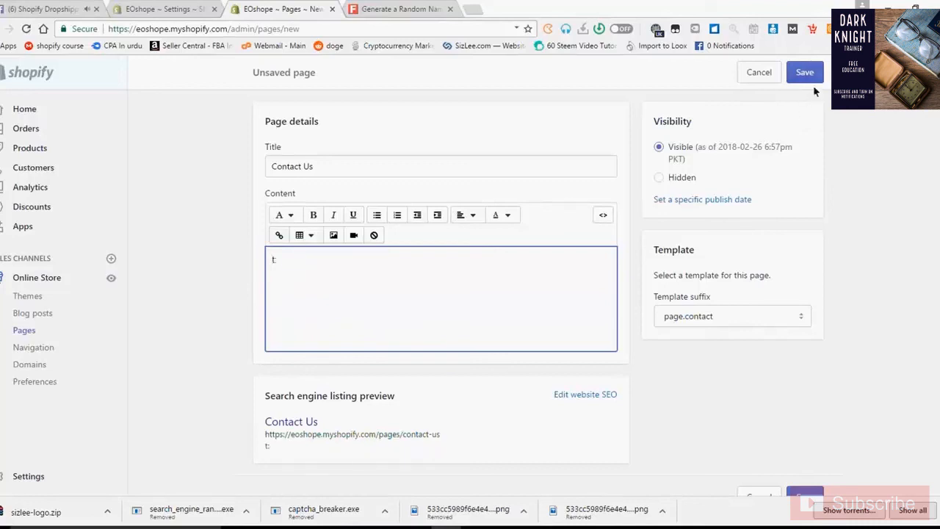
{"action": "left_click", "coordinate": [810, 75]}
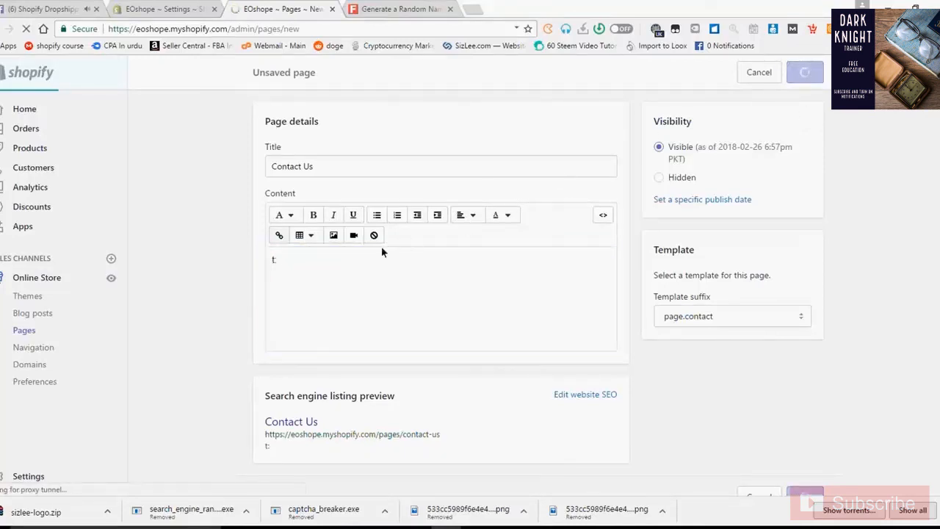
- Remove the leftover 't:' text and save the page with empty content
{"action": "left_click_drag", "start_coordinate": [356, 262], "coordinate": [221, 243]}
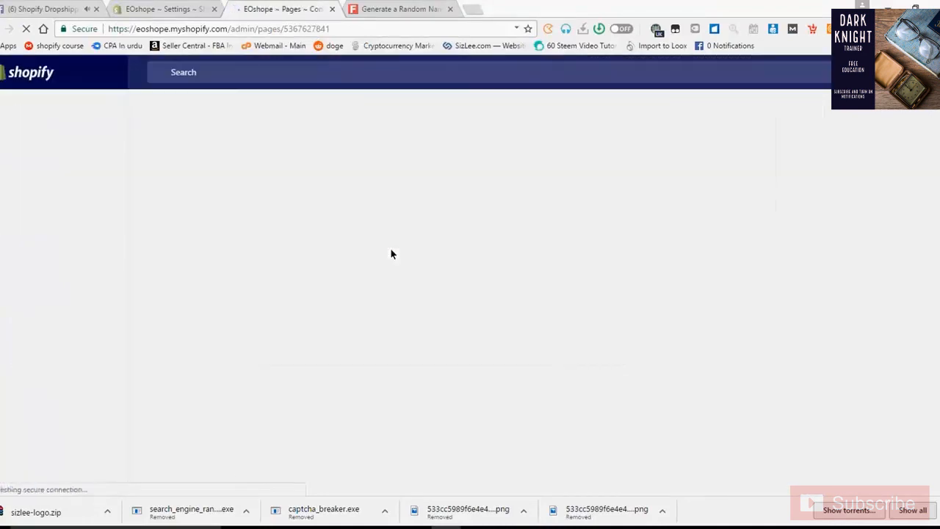
{"action": "scroll", "coordinate": [343, 363], "scroll_direction": "down", "scroll_amount": 1}
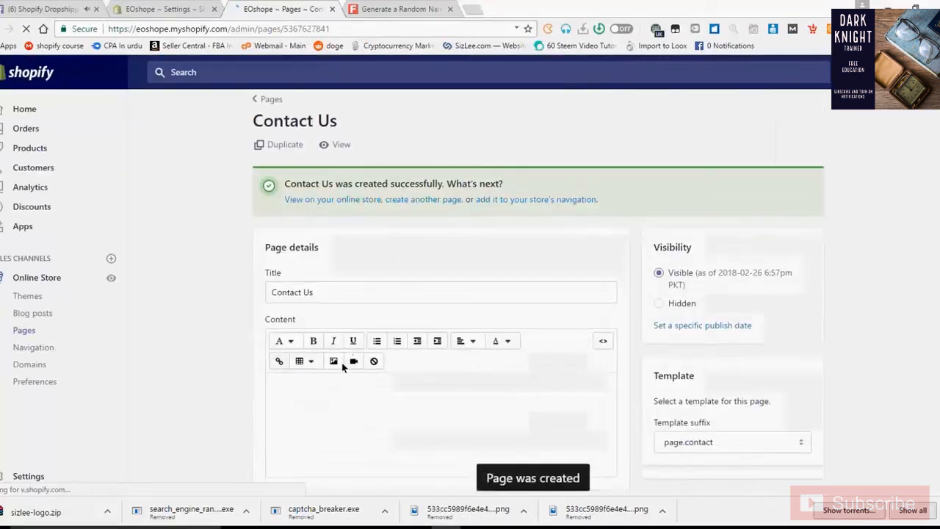
{"action": "left_click_drag", "start_coordinate": [342, 362], "coordinate": [277, 352]}
{"action": "key", "text": "BackSpace"}
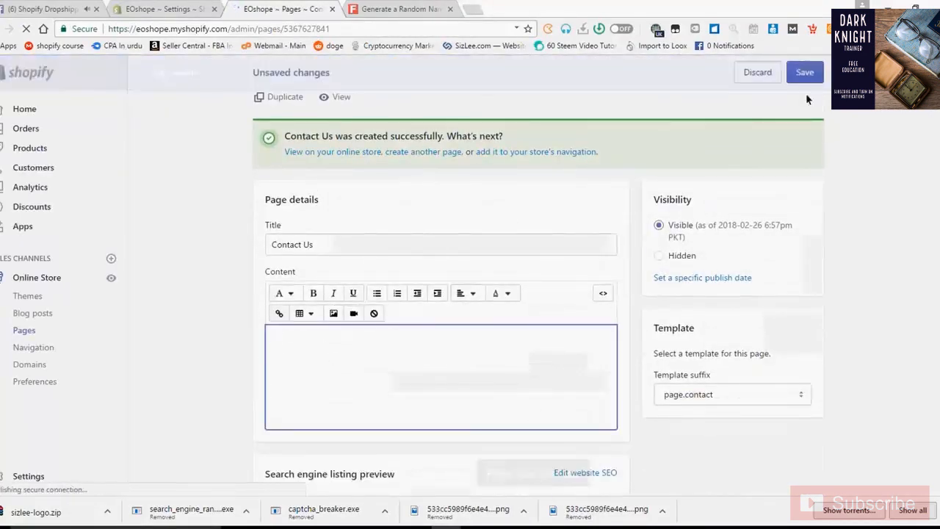
{"action": "left_click", "coordinate": [808, 72]}
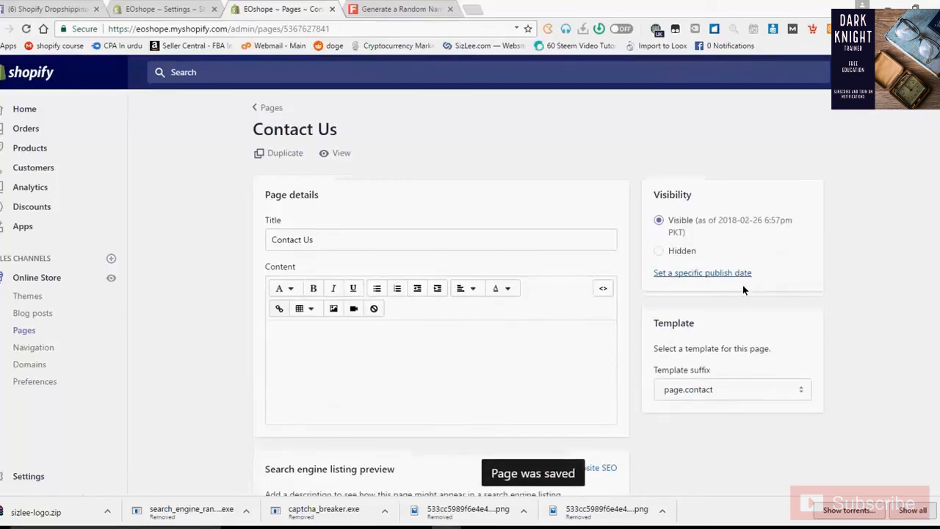
{"action": "scroll", "coordinate": [742, 285], "scroll_direction": "down", "scroll_amount": 1}
{"action": "scroll", "coordinate": [745, 257], "scroll_direction": "up", "scroll_amount": 1}
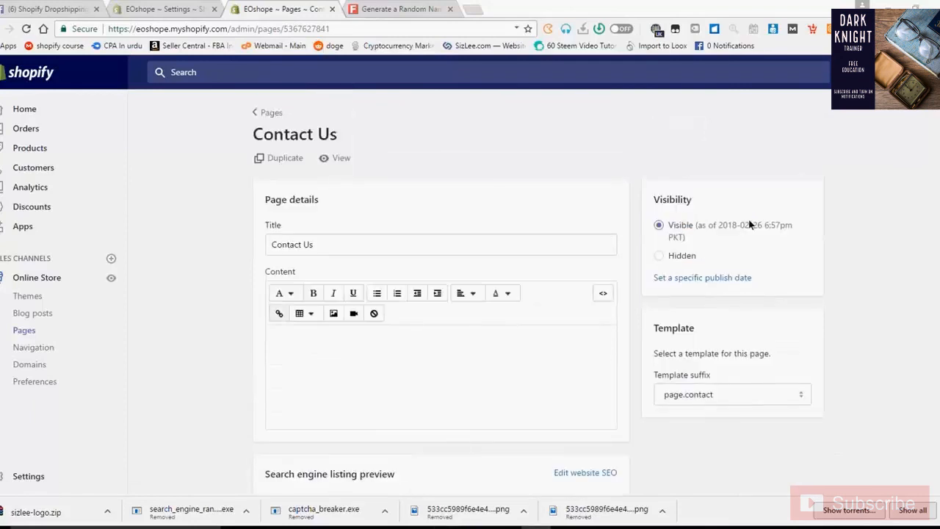